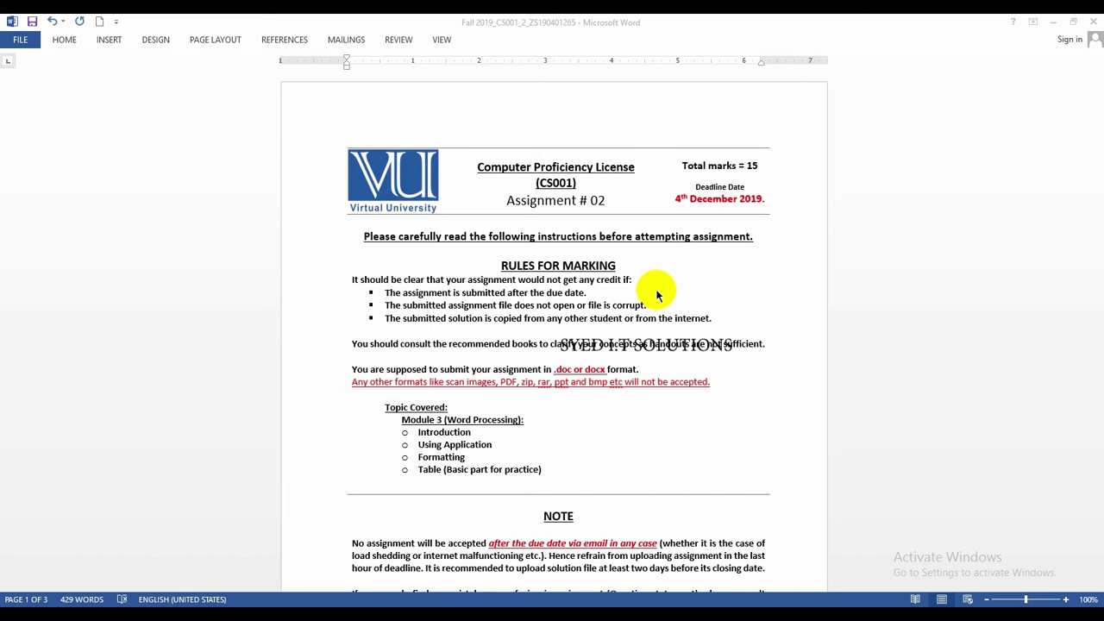
Review the assignment instructions, the Question No 01 requirements with the letter template, and the answer letter beneath it.
{"action": "scroll", "coordinate": [653, 292], "scroll_direction": "down", "scroll_amount": 8}
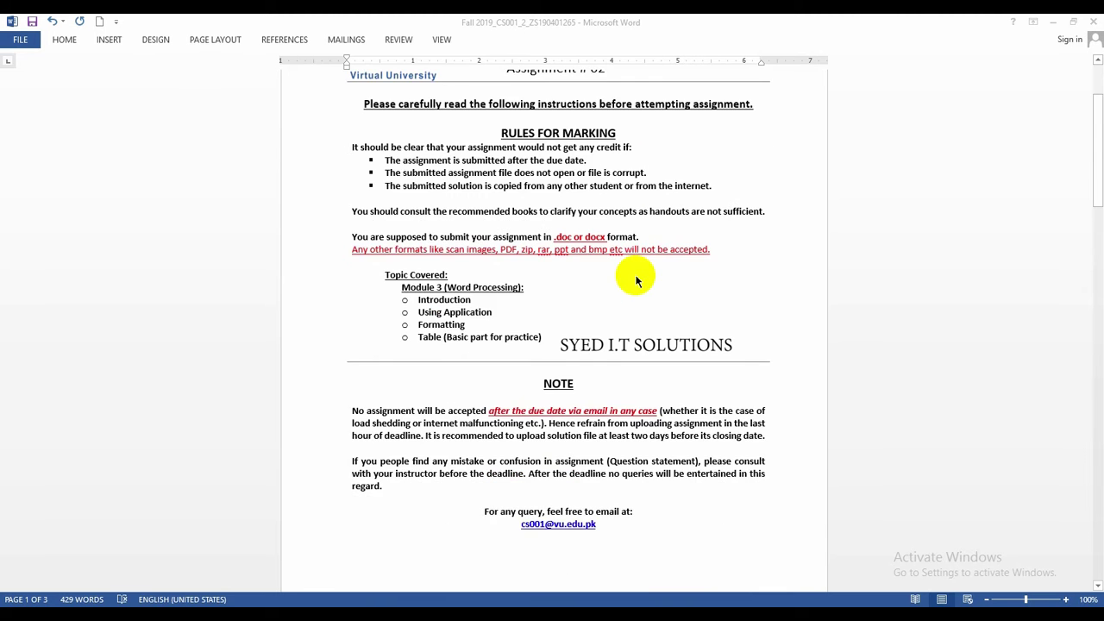
{"action": "scroll", "coordinate": [636, 280], "scroll_direction": "down", "scroll_amount": 5}
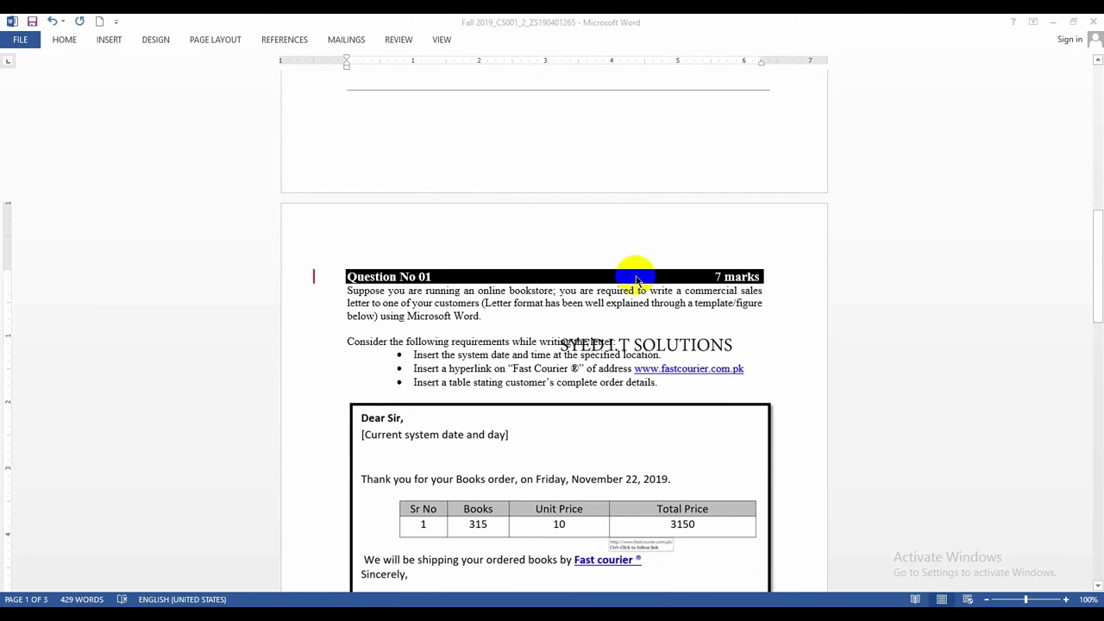
{"action": "scroll", "coordinate": [636, 280], "scroll_direction": "down", "scroll_amount": 1}
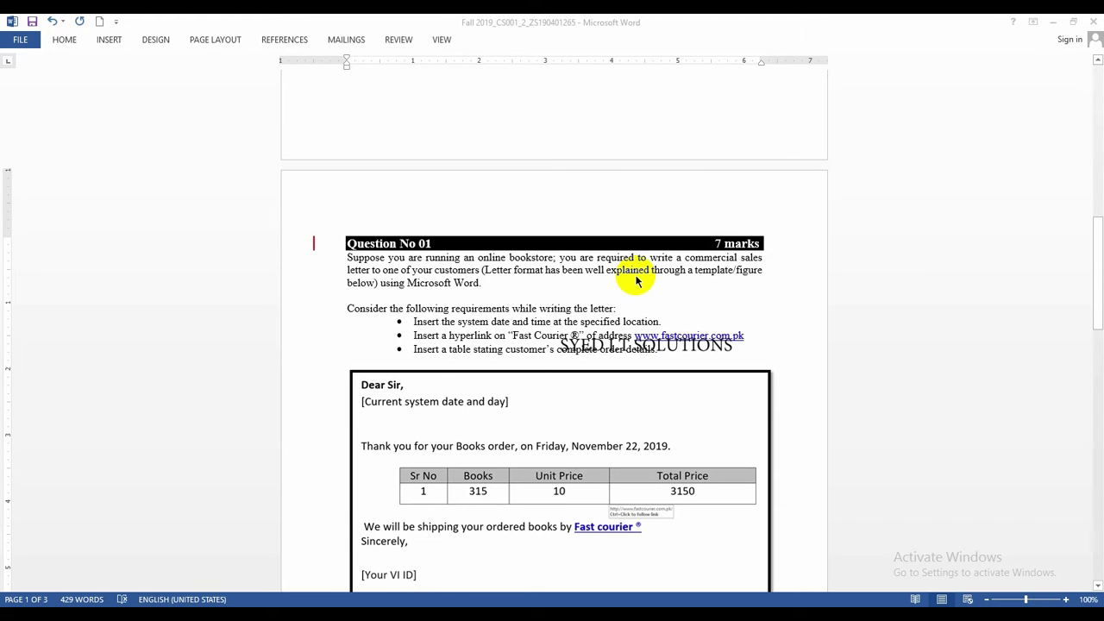
{"action": "scroll", "coordinate": [636, 280], "scroll_direction": "down", "scroll_amount": 1}
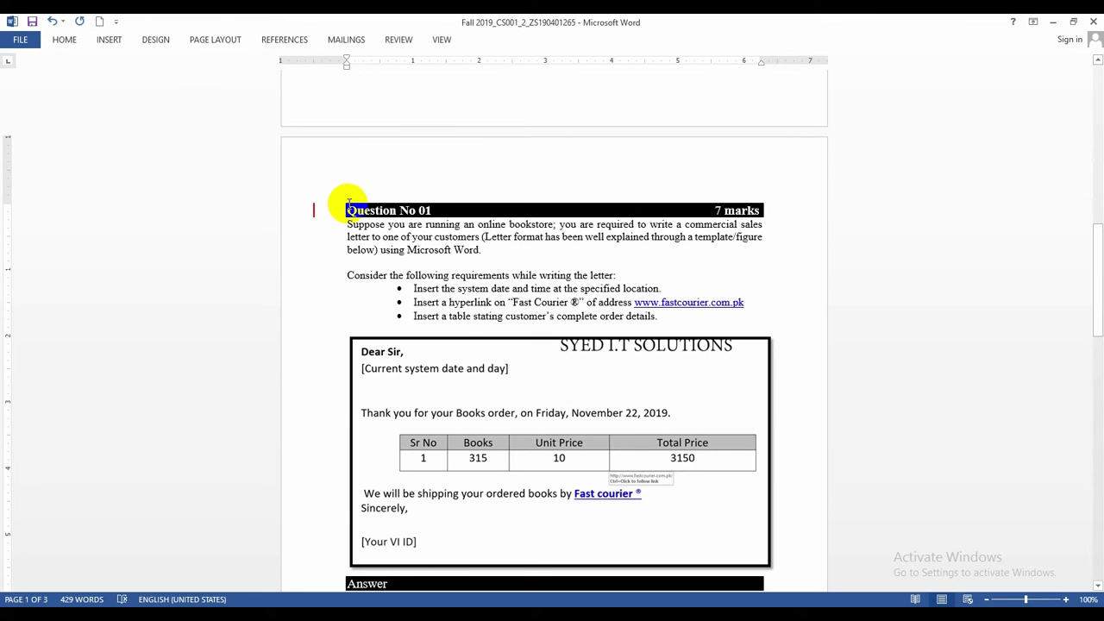
{"action": "left_click_drag", "start_coordinate": [347, 205], "coordinate": [764, 209]}
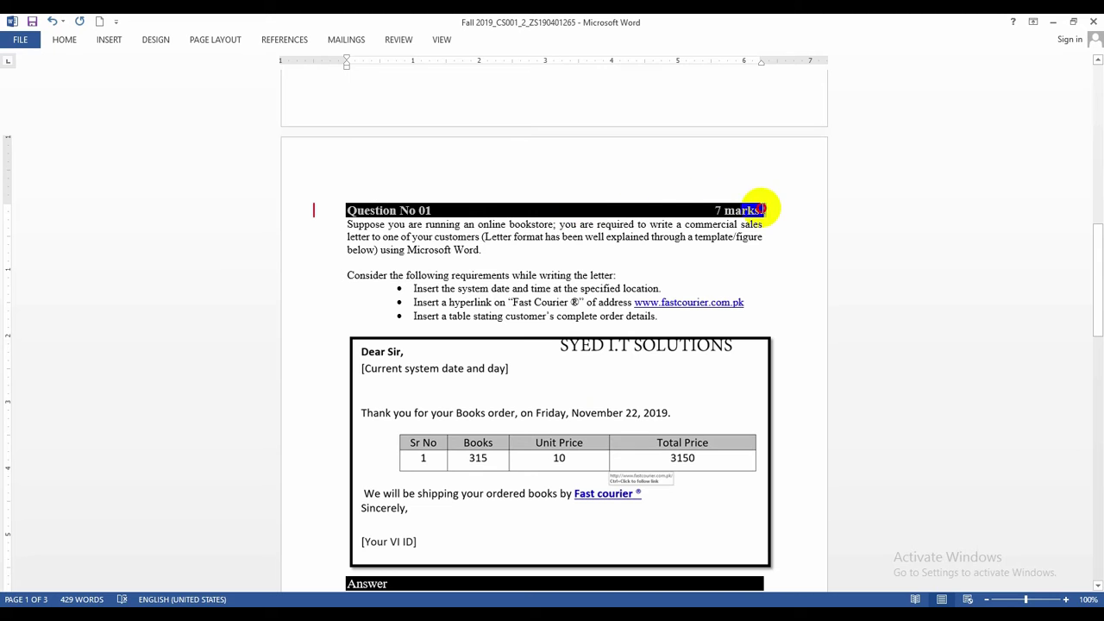
{"action": "scroll", "coordinate": [517, 266], "scroll_direction": "down", "scroll_amount": 4}
{"action": "left_click", "coordinate": [442, 385]}
{"action": "left_click_drag", "start_coordinate": [442, 386], "coordinate": [353, 387]}
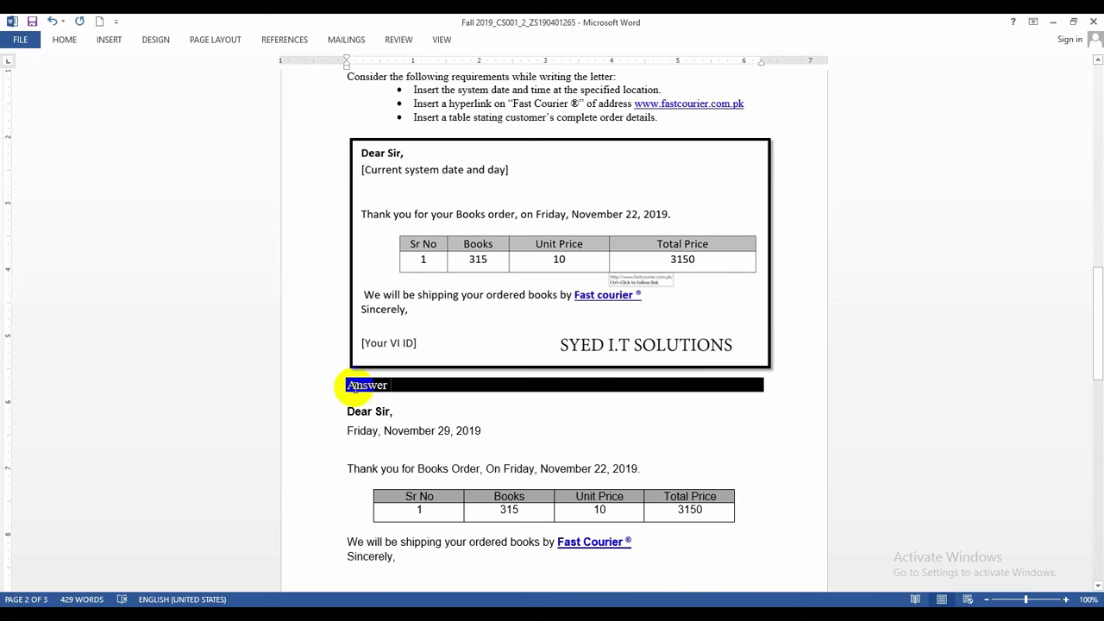
{"action": "scroll", "coordinate": [346, 433], "scroll_direction": "down", "scroll_amount": 1}
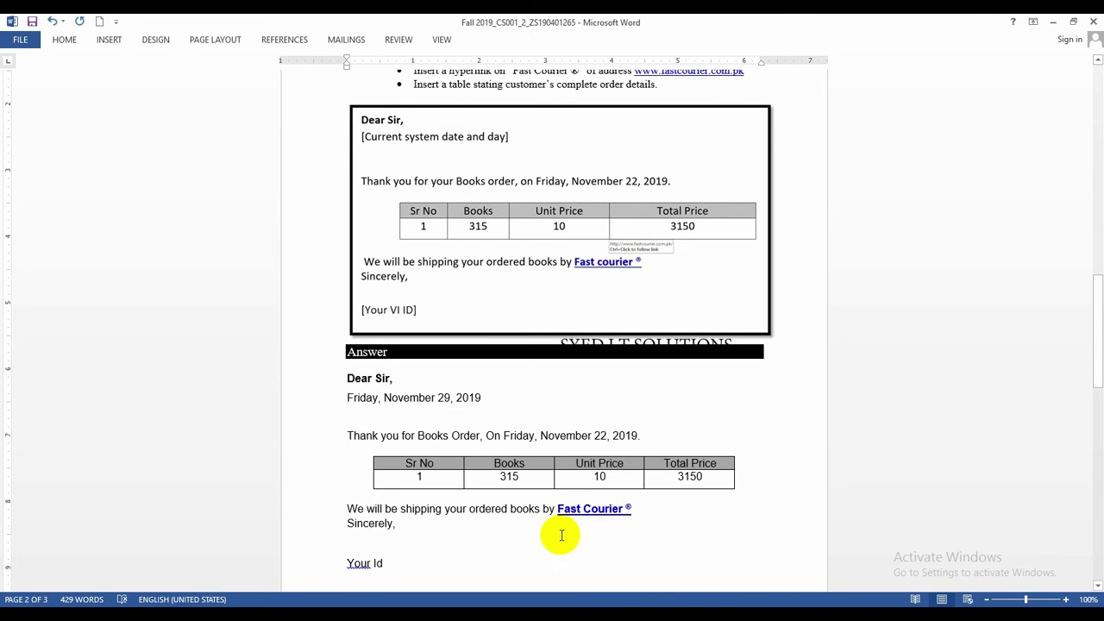
Check the font formatting of the date line in the answer letter.
{"action": "left_click", "coordinate": [378, 397]}
{"action": "left_click", "coordinate": [65, 41]}
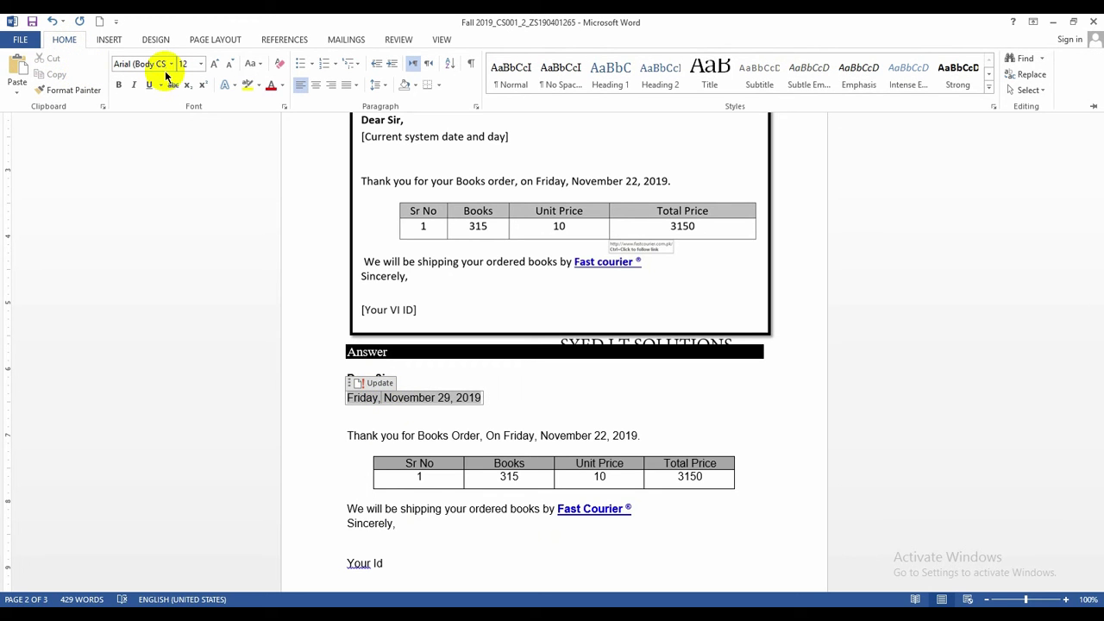
{"action": "left_click", "coordinate": [390, 424]}
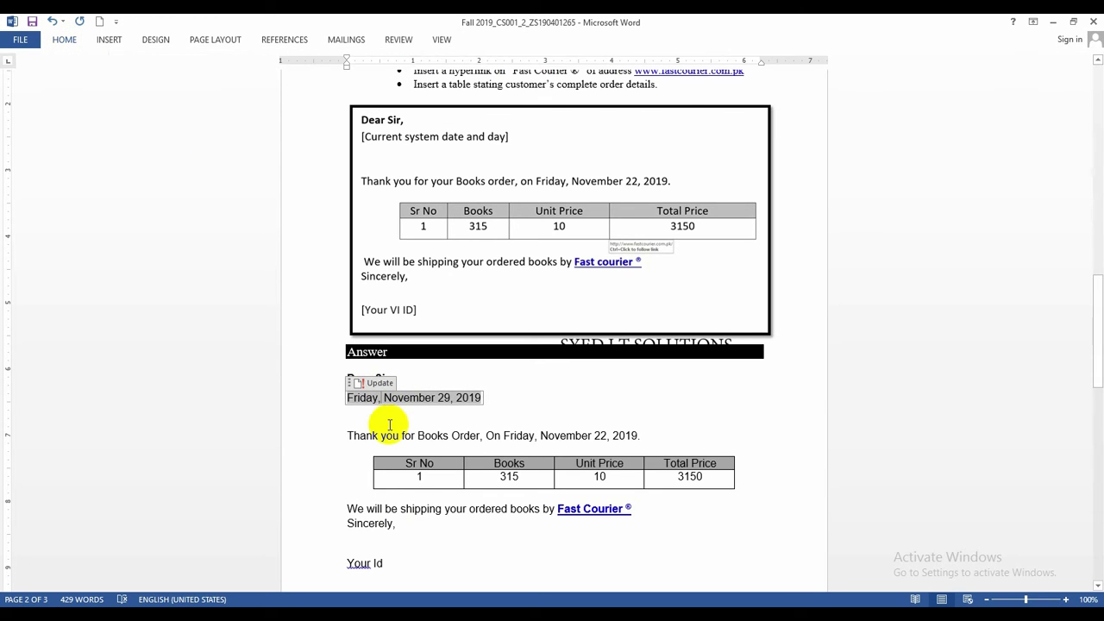
{"action": "left_click", "coordinate": [398, 377]}
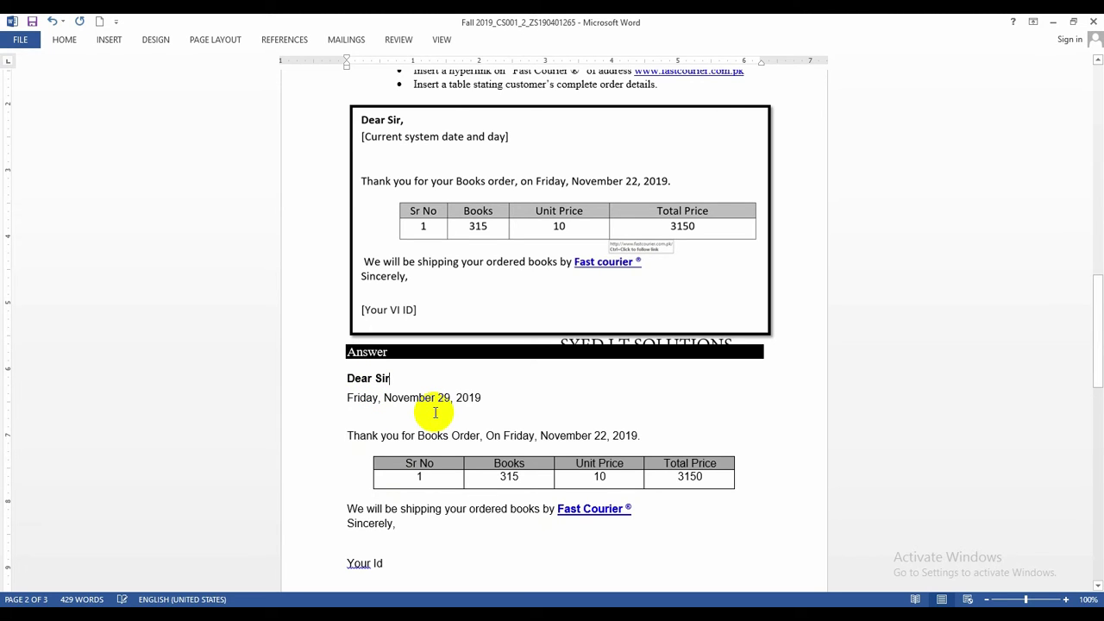
{"action": "key", "text": "BackSpace"}
{"action": "key", "text": "ctrl+z"}
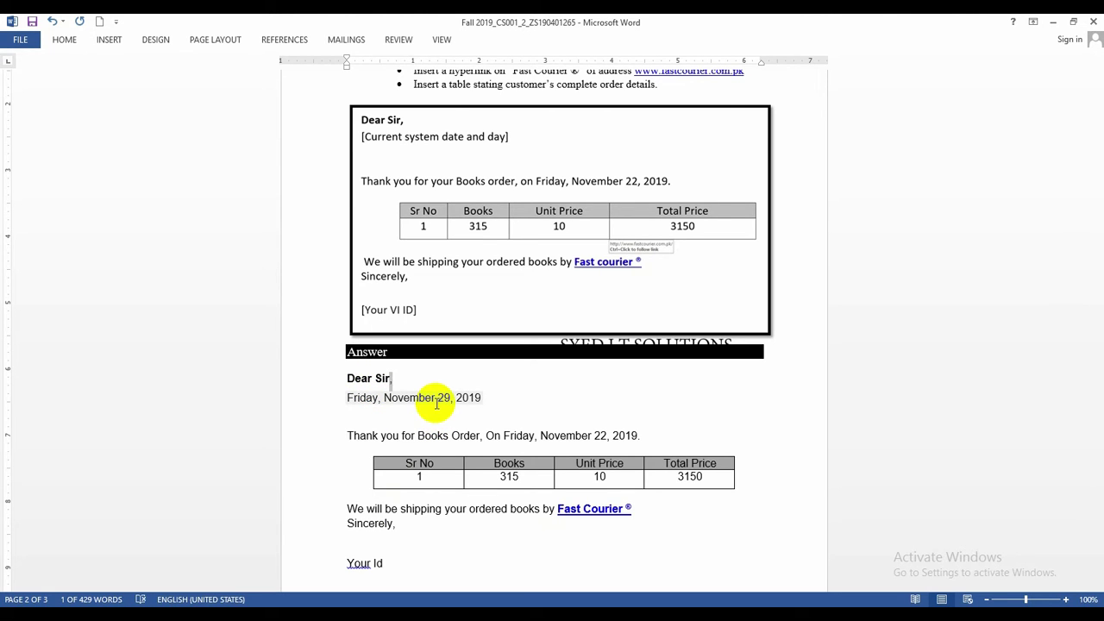
Locate the Date & Time command for the answer's date line and compare that line with the template's date placeholder.
{"action": "left_click", "coordinate": [421, 399]}
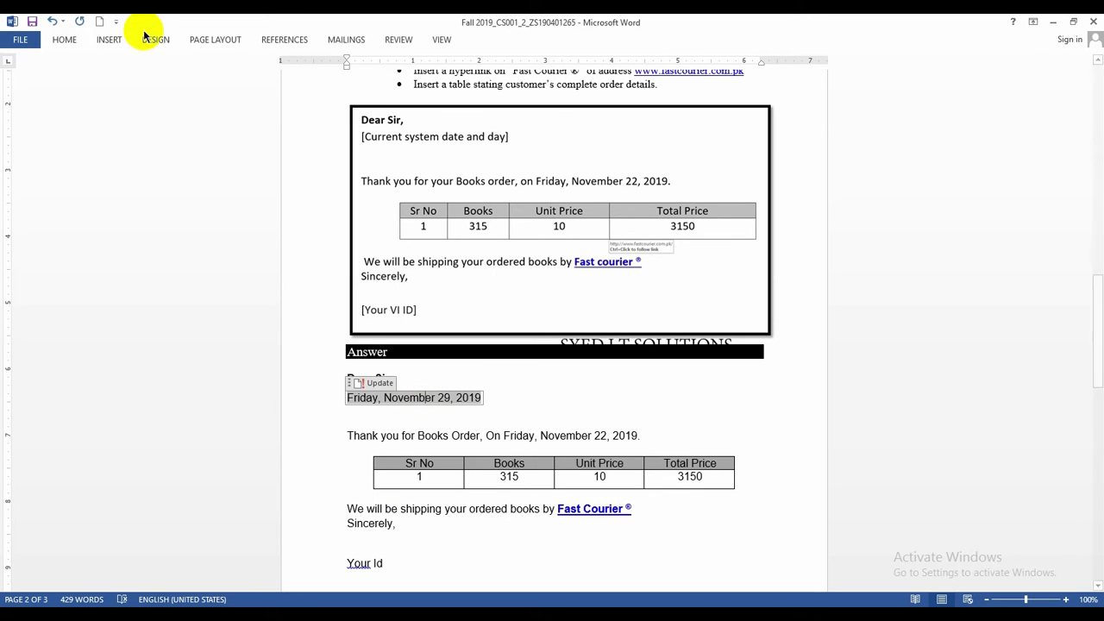
{"action": "left_click", "coordinate": [102, 44]}
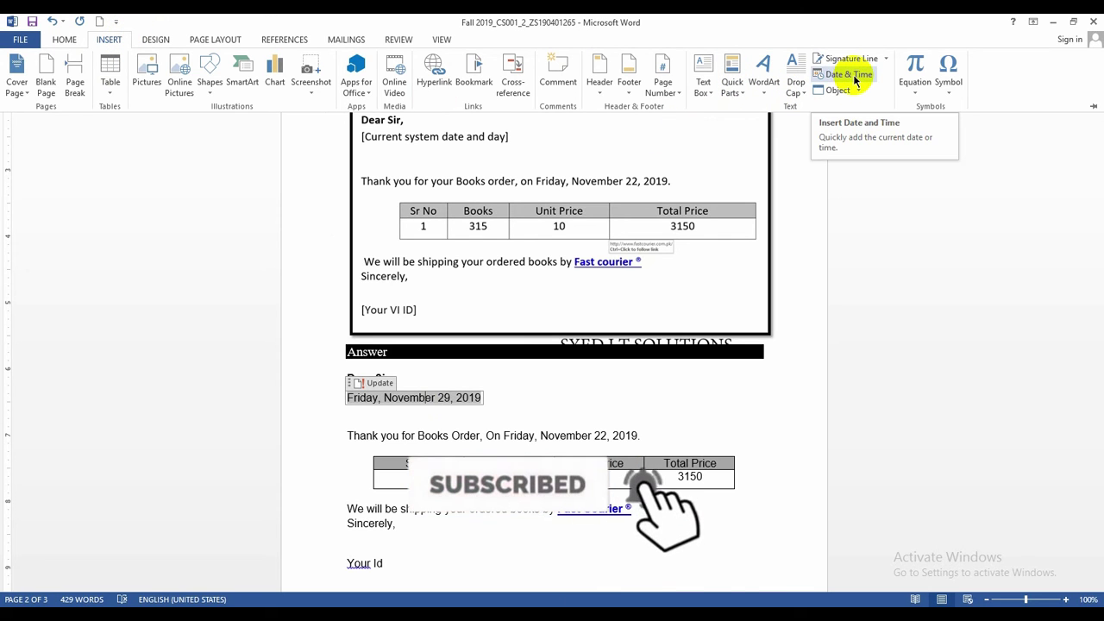
{"action": "scroll", "coordinate": [443, 382], "scroll_direction": "up", "scroll_amount": 2}
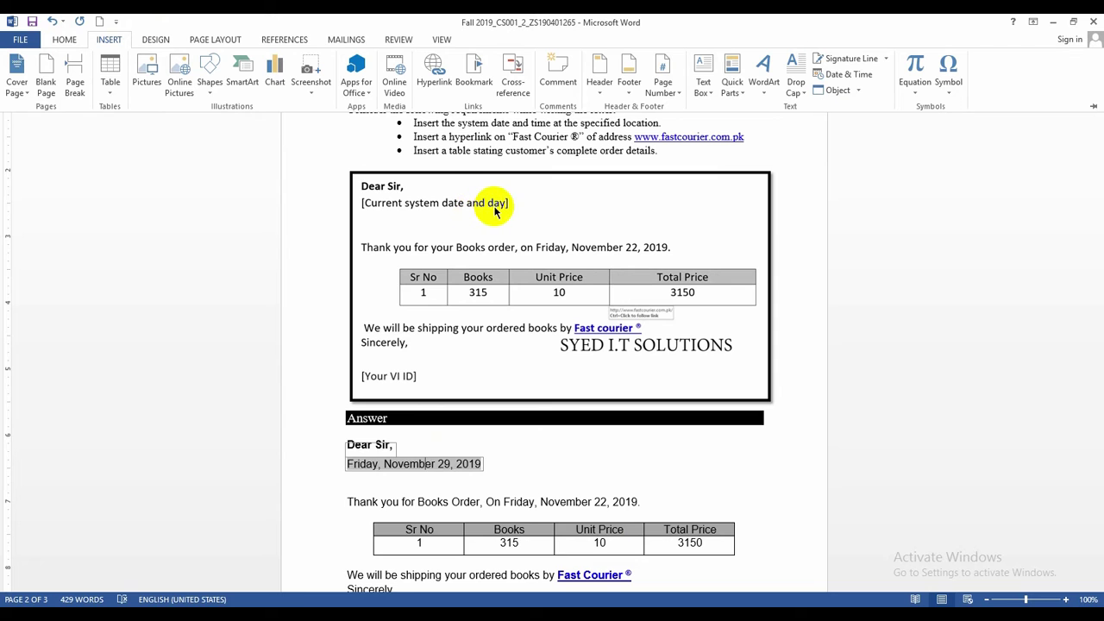
{"action": "left_click", "coordinate": [425, 465]}
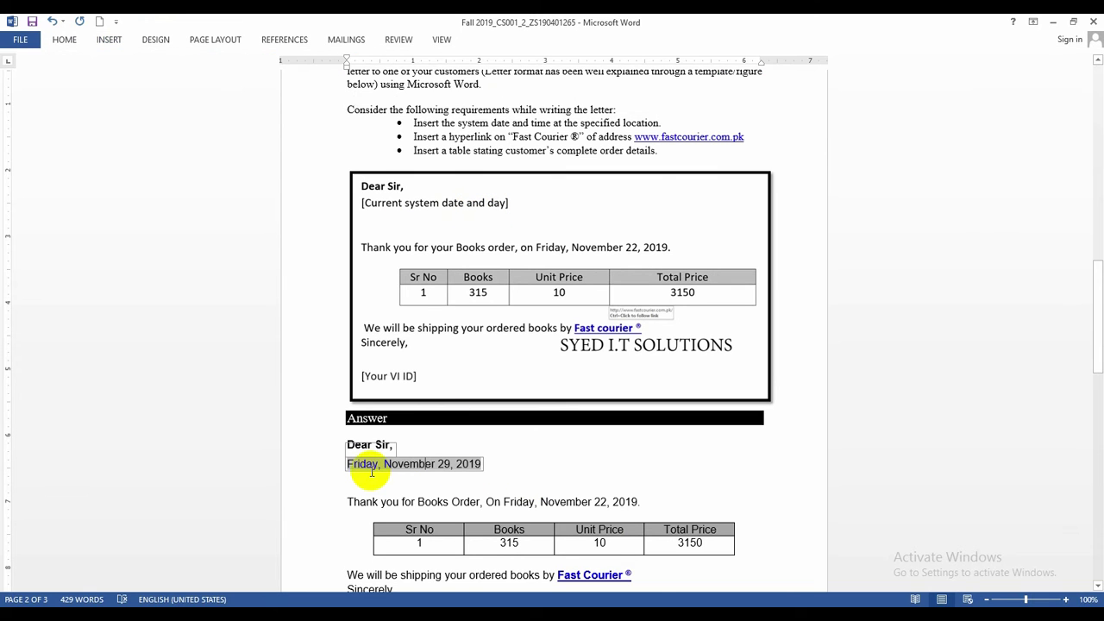
{"action": "scroll", "coordinate": [372, 472], "scroll_direction": "down", "scroll_amount": 2}
{"action": "left_click", "coordinate": [363, 429]}
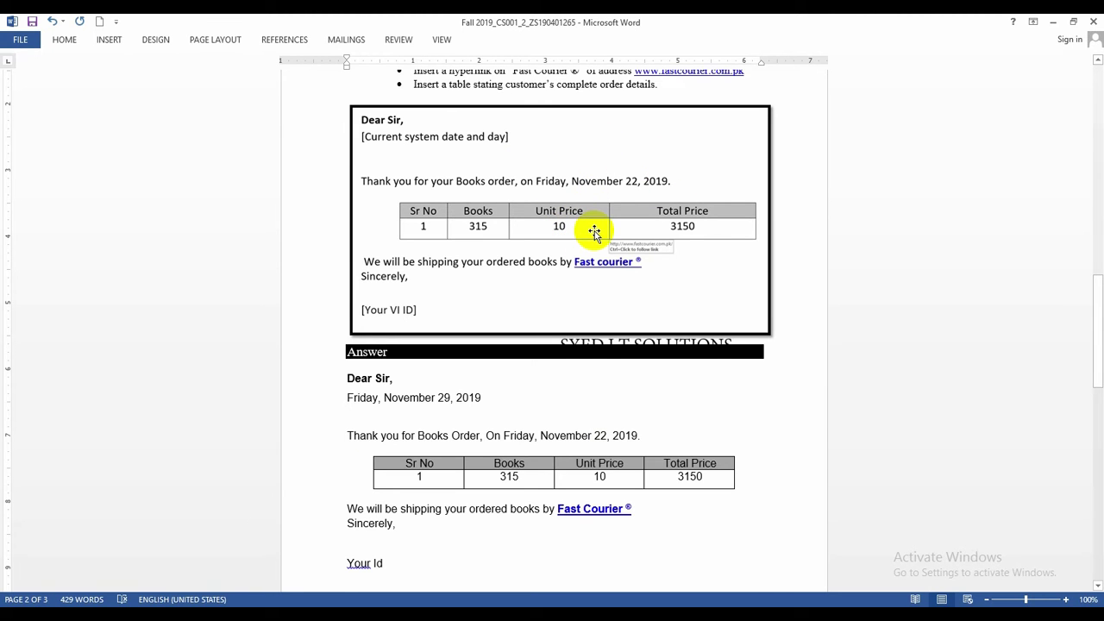
{"action": "scroll", "coordinate": [595, 237], "scroll_direction": "down", "scroll_amount": 1}
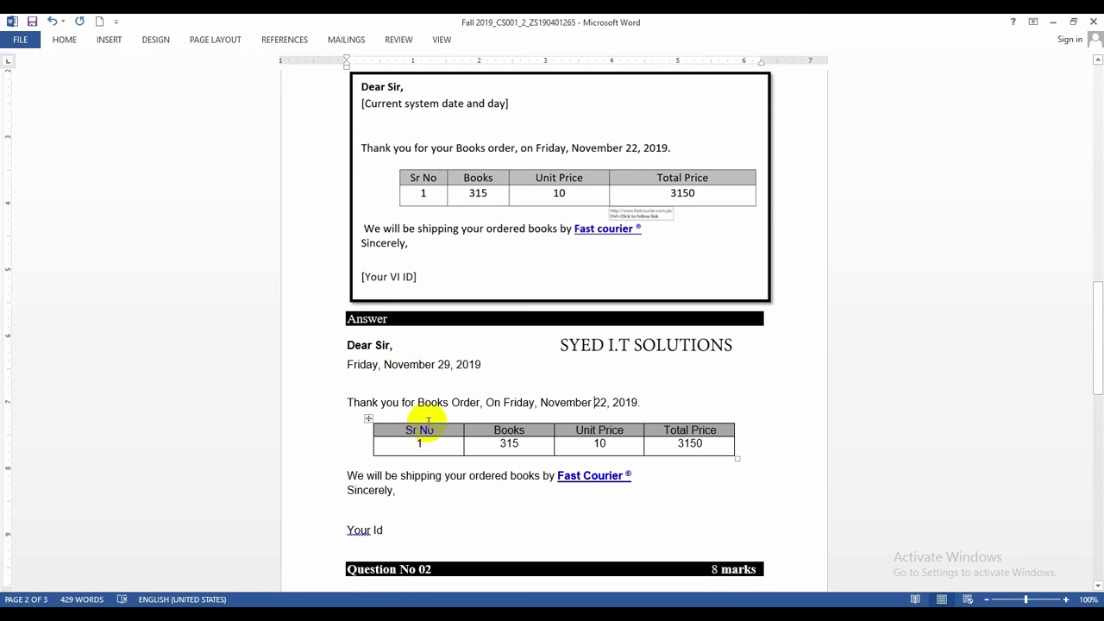
{"action": "left_click", "coordinate": [112, 40]}
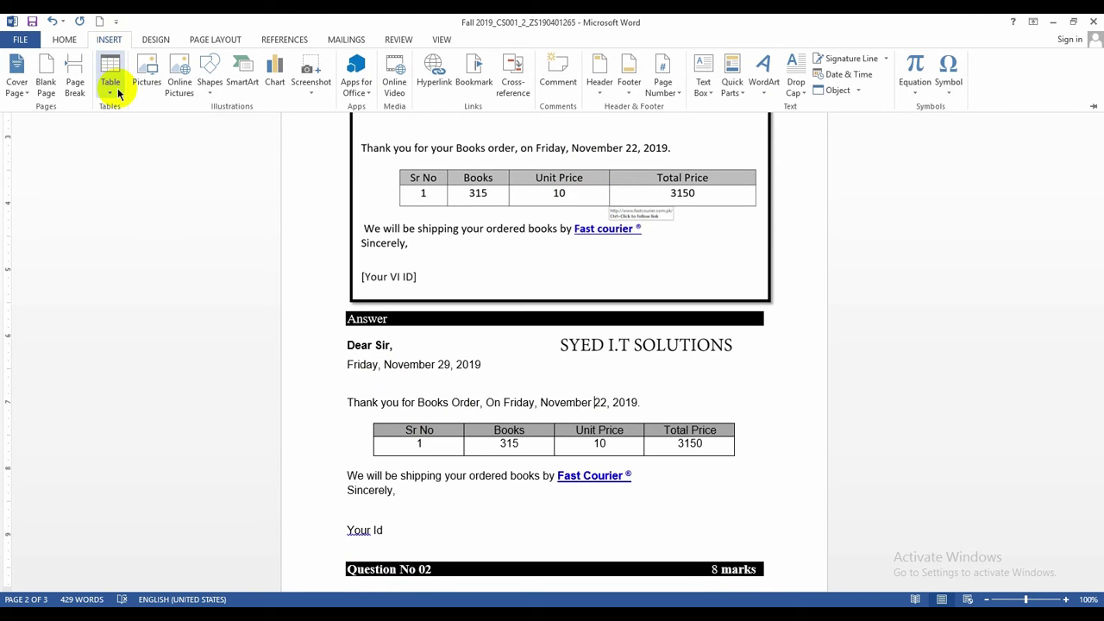
{"action": "left_click", "coordinate": [110, 86]}
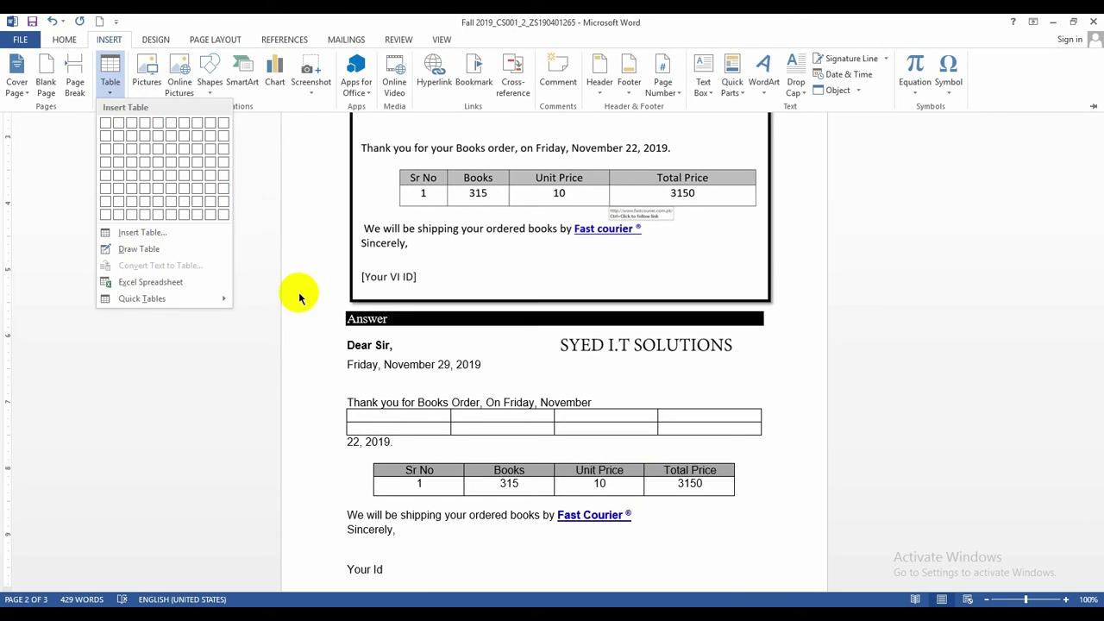
{"action": "left_click", "coordinate": [342, 415]}
Set the line spacing of the blank line above the answer letter's order table to 1.5.
{"action": "left_click", "coordinate": [358, 422]}
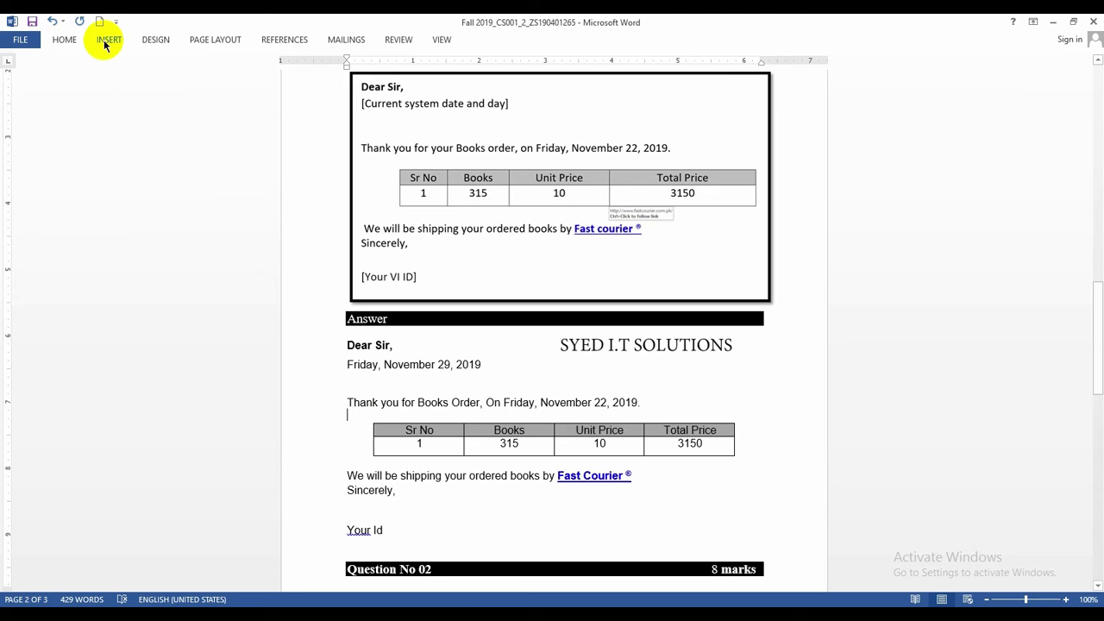
{"action": "left_click", "coordinate": [68, 37]}
{"action": "left_click", "coordinate": [380, 84]}
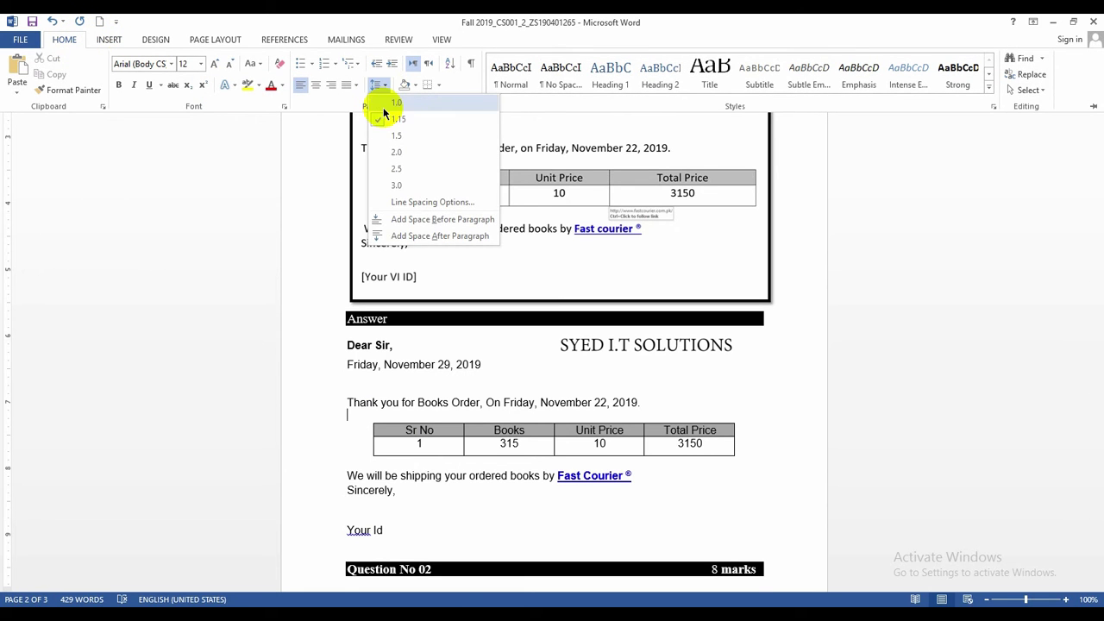
{"action": "left_click", "coordinate": [389, 138]}
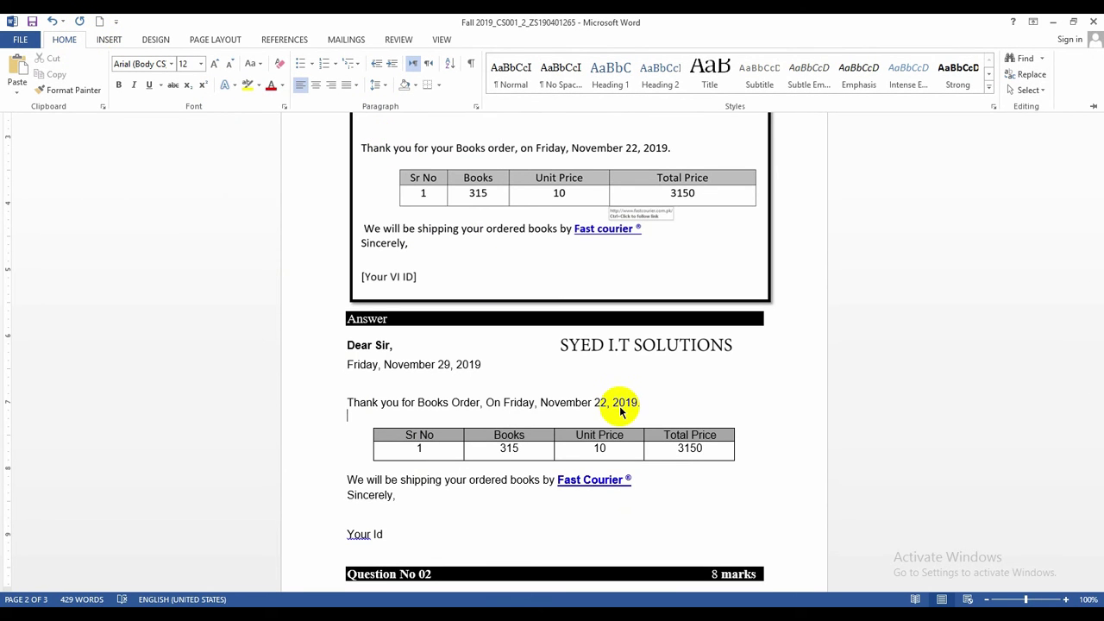
Inspect the web address behind the "Fast Courier ®" hyperlink in the answer letter without changing it.
{"action": "scroll", "coordinate": [453, 434], "scroll_direction": "down", "scroll_amount": 2}
{"action": "scroll", "coordinate": [382, 413], "scroll_direction": "down", "scroll_amount": 1}
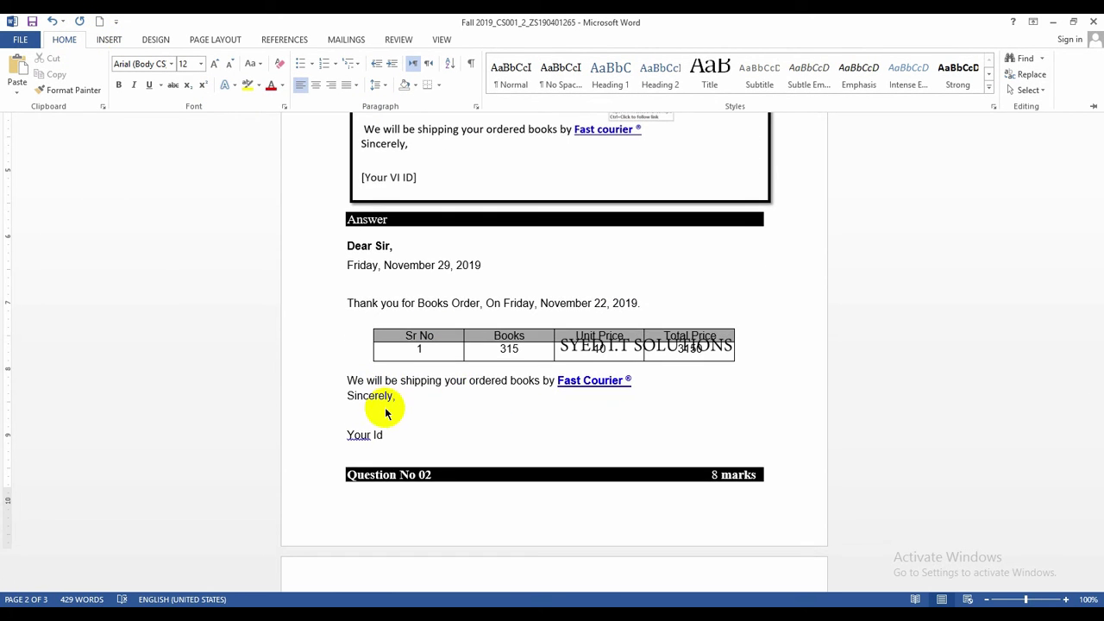
{"action": "left_click", "coordinate": [386, 384]}
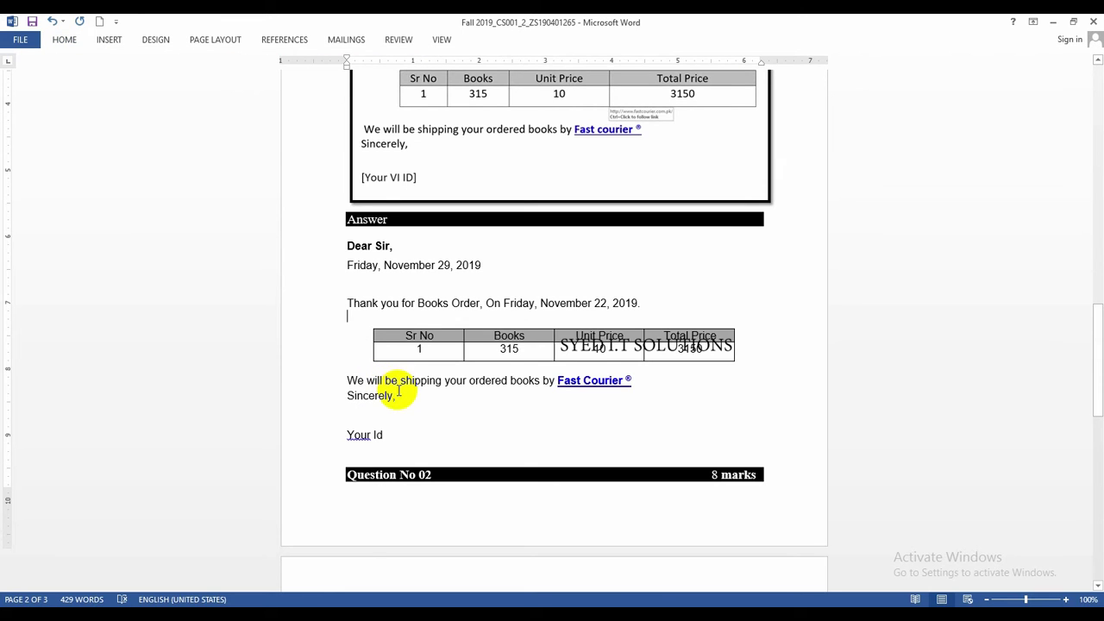
{"action": "scroll", "coordinate": [400, 371], "scroll_direction": "up", "scroll_amount": 1}
{"action": "left_click_drag", "start_coordinate": [636, 413], "coordinate": [552, 413]}
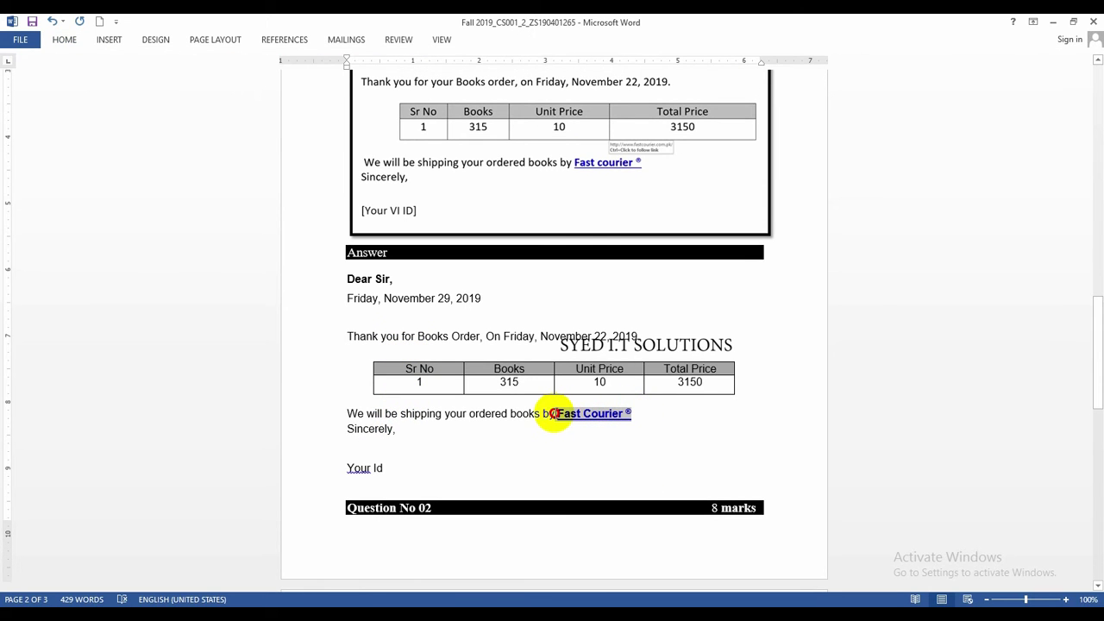
{"action": "left_click", "coordinate": [514, 425]}
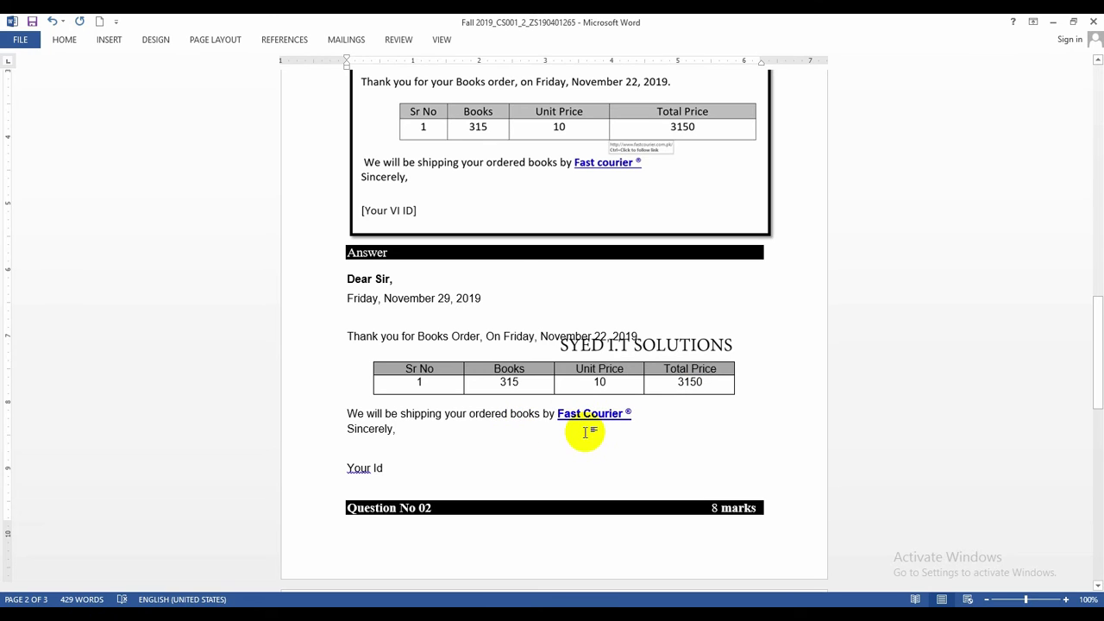
{"action": "left_click_drag", "start_coordinate": [632, 413], "coordinate": [561, 414]}
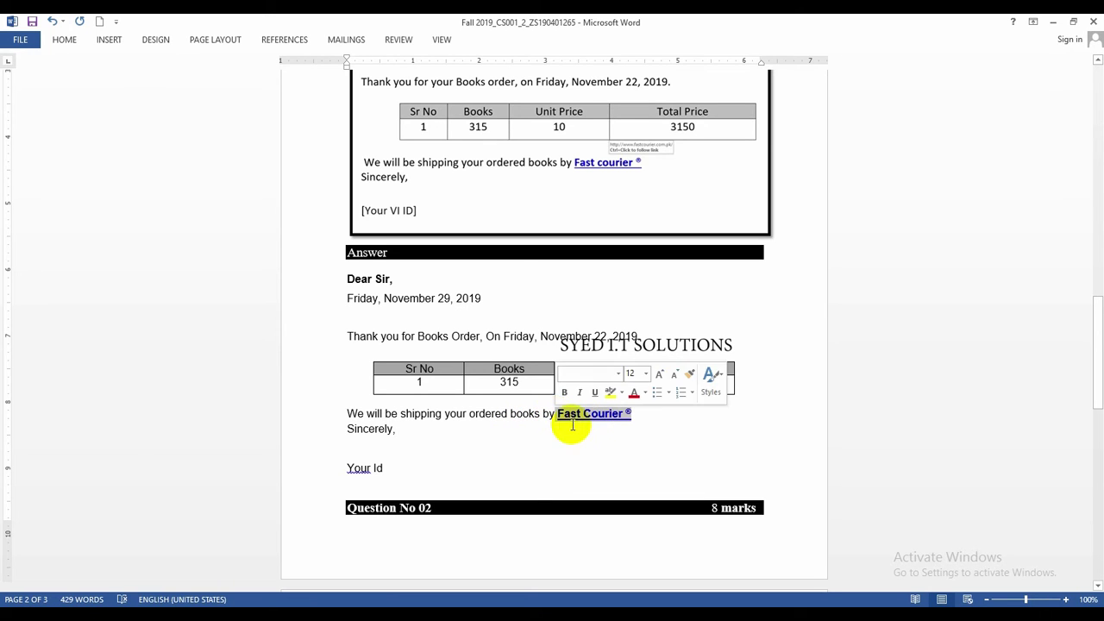
{"action": "key", "text": "ctrl+k"}
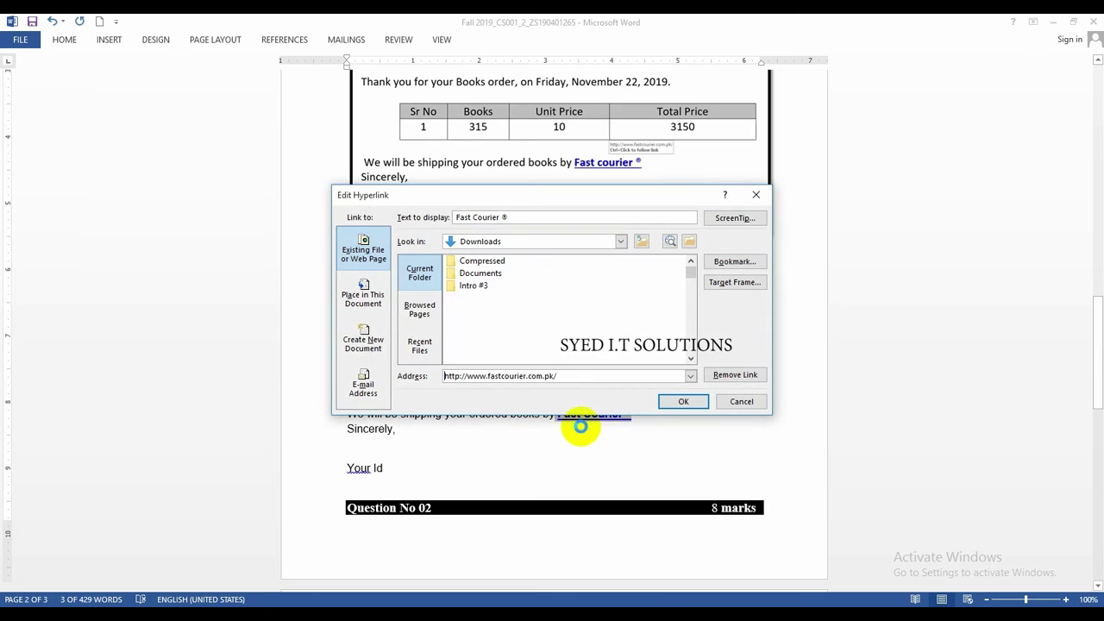
{"action": "left_click_drag", "start_coordinate": [557, 377], "coordinate": [462, 377]}
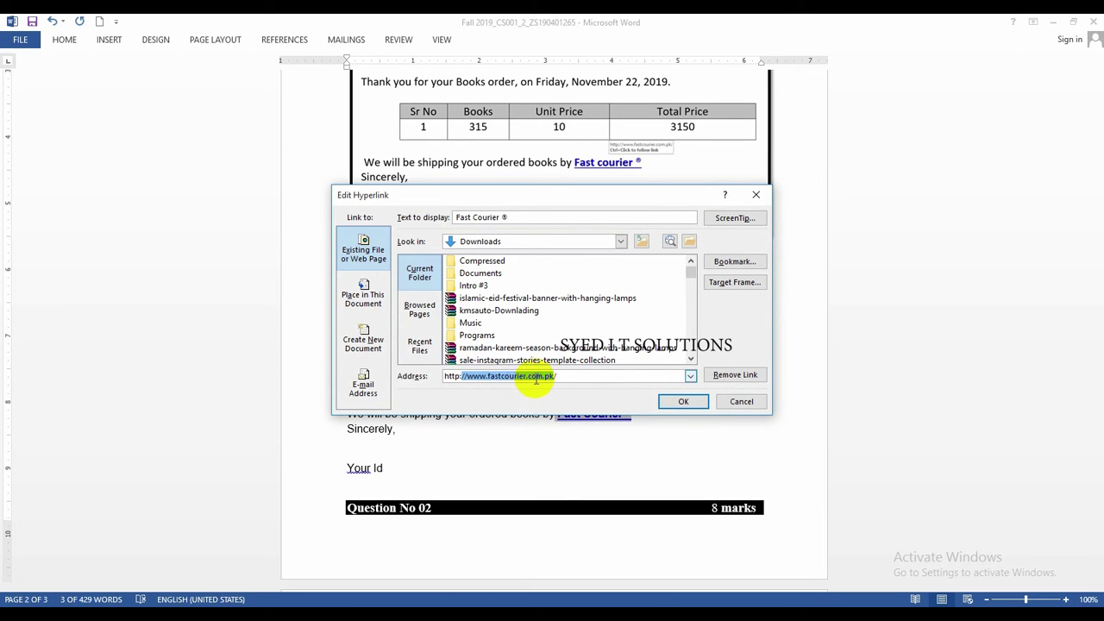
{"action": "left_click", "coordinate": [740, 402]}
{"action": "left_click", "coordinate": [623, 431]}
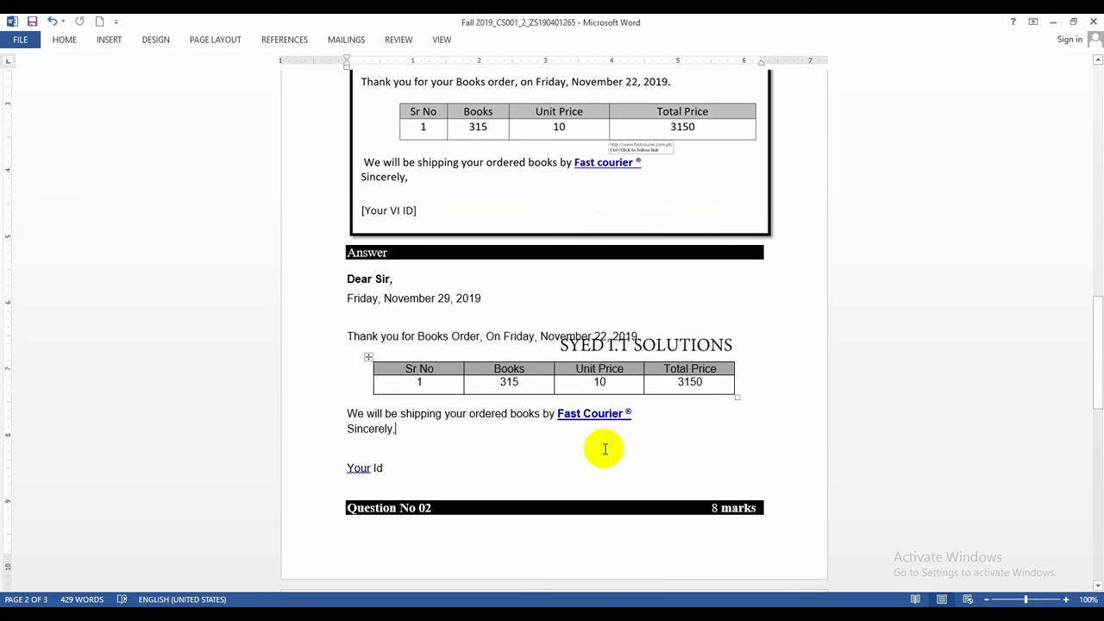
Insert a registered trademark symbol (®) on the blank line below "Sincerely," in the answer letter.
{"action": "scroll", "coordinate": [603, 450], "scroll_direction": "up", "scroll_amount": 6}
{"action": "scroll", "coordinate": [626, 492], "scroll_direction": "down", "scroll_amount": 6}
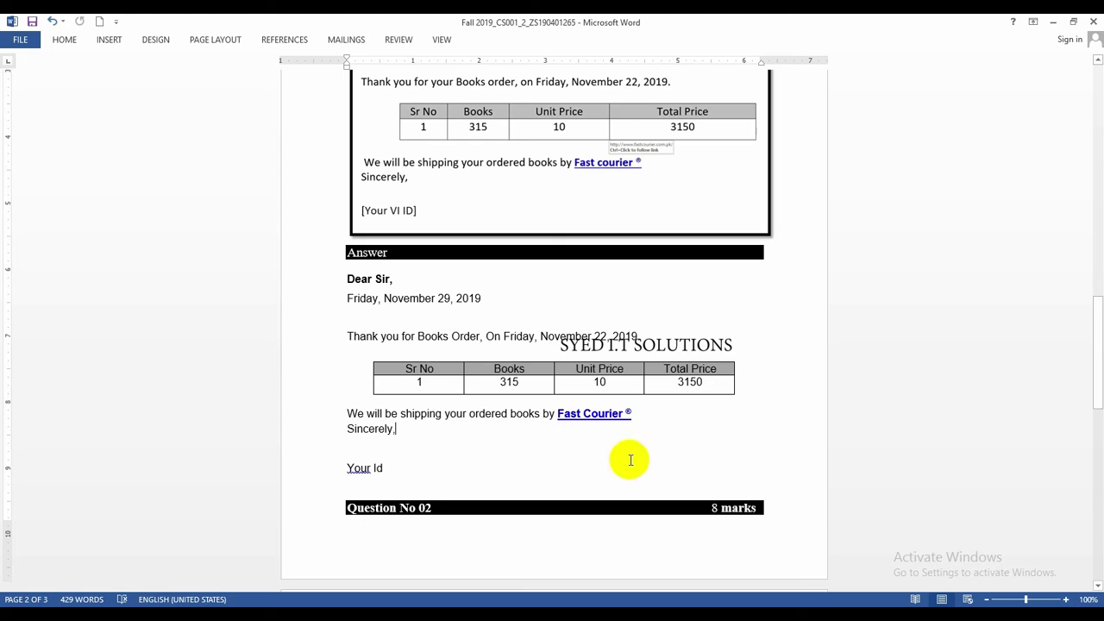
{"action": "left_click", "coordinate": [547, 446]}
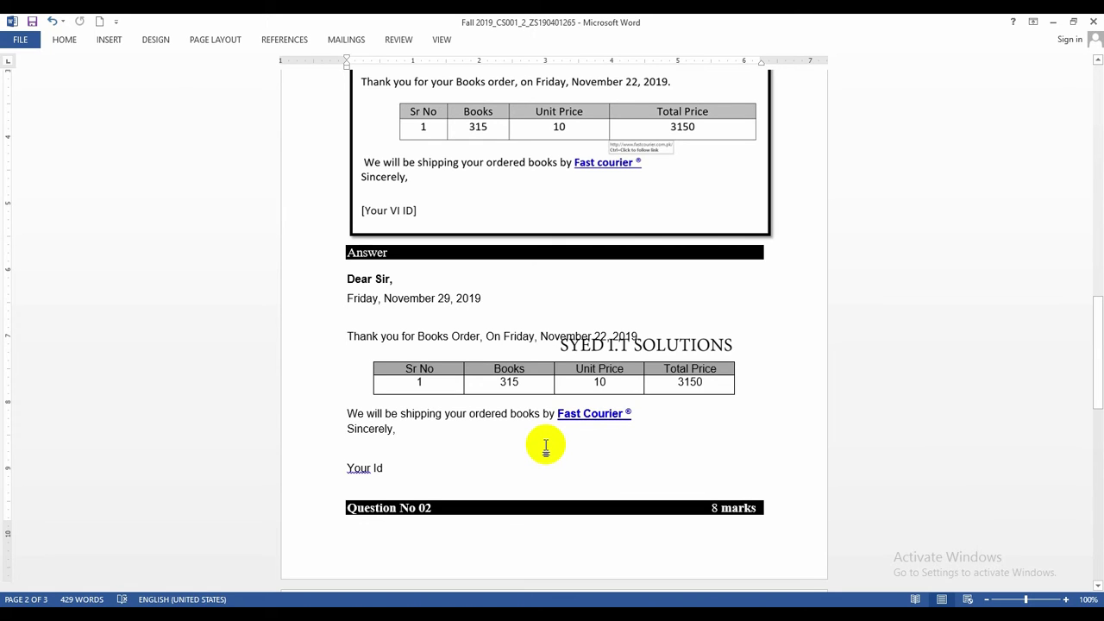
{"action": "key", "text": "ctrl+alt+r"}
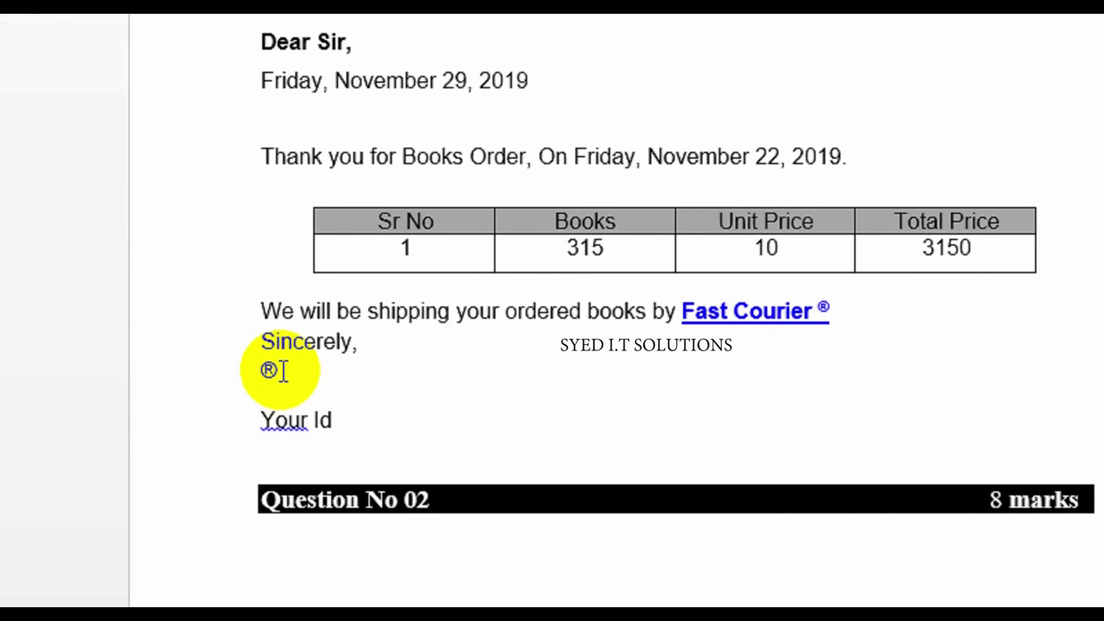
Format the ® symbol below "Sincerely," in the answer letter as superscript.
{"action": "double_click", "coordinate": [269, 370]}
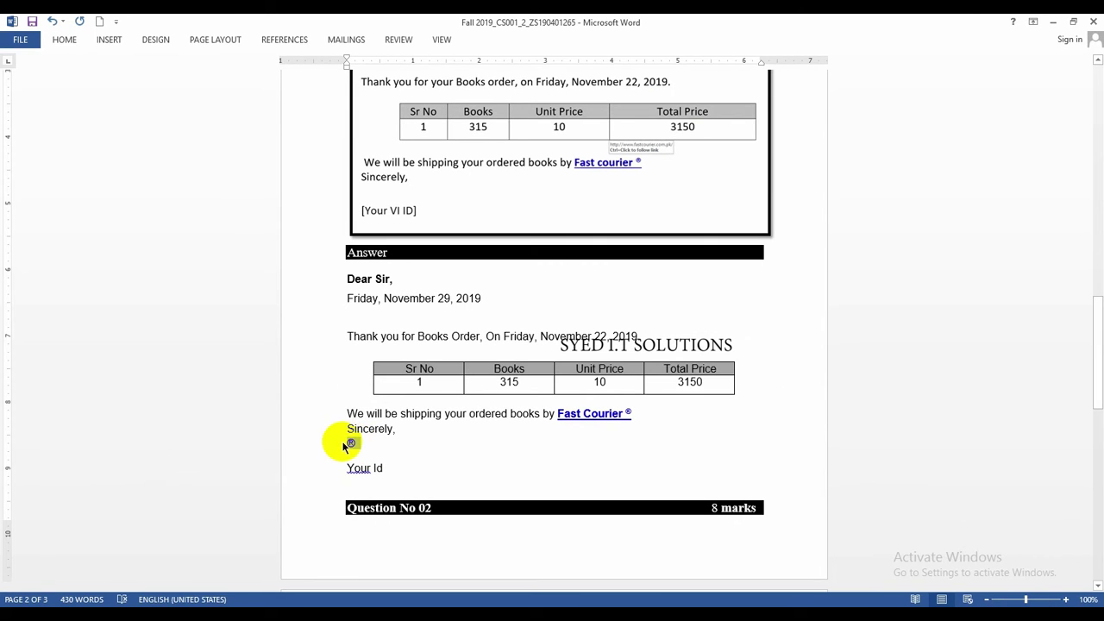
{"action": "left_click", "coordinate": [69, 38]}
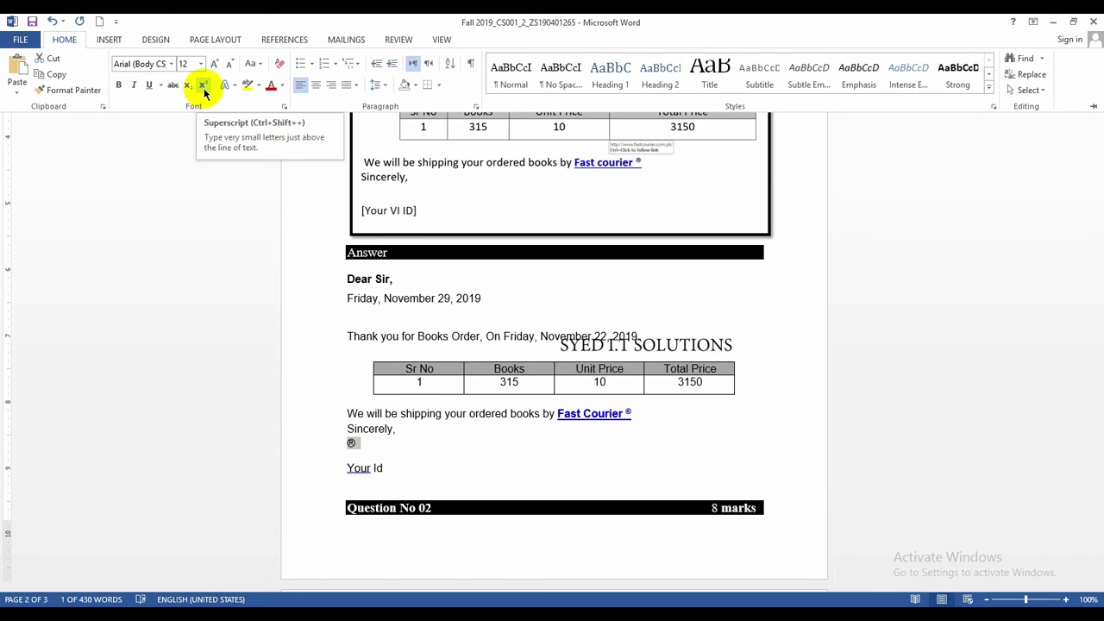
{"action": "left_click", "coordinate": [204, 86]}
Delete the ® symbol below "Sincerely," and select the "Your Id" line in the answer letter.
{"action": "left_click", "coordinate": [363, 443]}
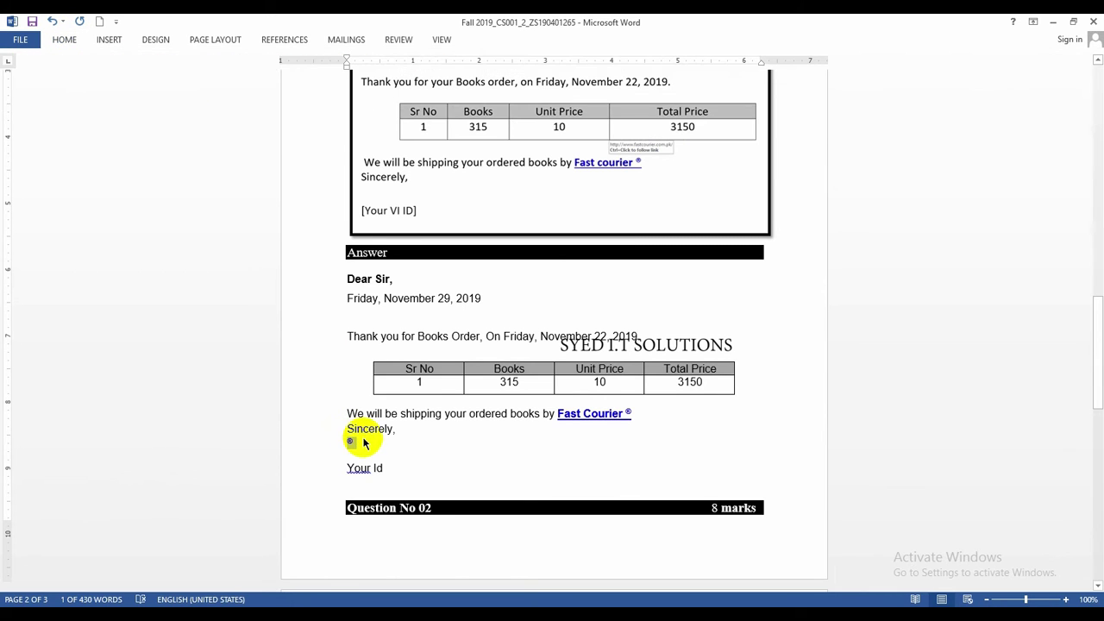
{"action": "key", "text": "Delete"}
{"action": "left_click", "coordinate": [362, 466]}
{"action": "triple_click", "coordinate": [363, 466]}
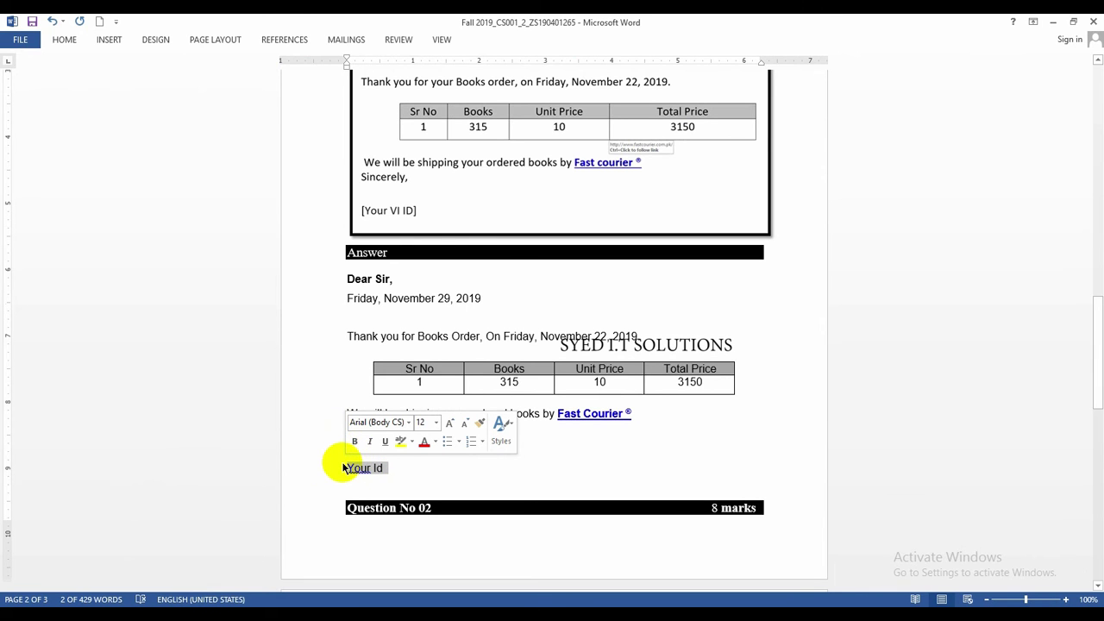
Display the Font dialog from row 1's shortcut cell in the Question No 02 table, and dismiss it without changes.
{"action": "scroll", "coordinate": [343, 468], "scroll_direction": "down", "scroll_amount": 5}
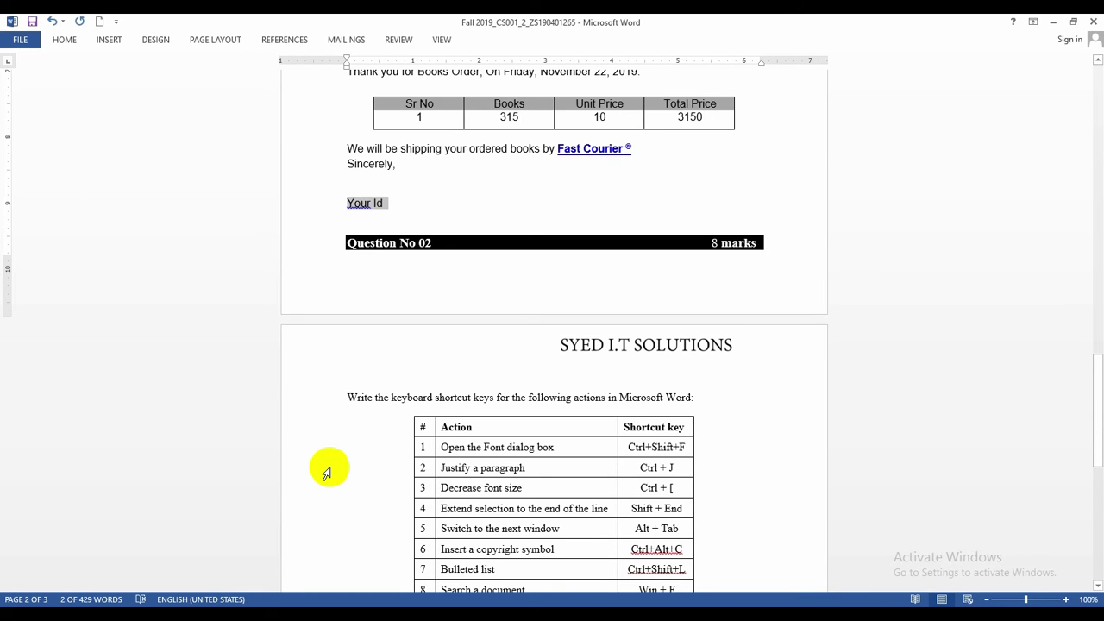
{"action": "scroll", "coordinate": [326, 472], "scroll_direction": "down", "scroll_amount": 3}
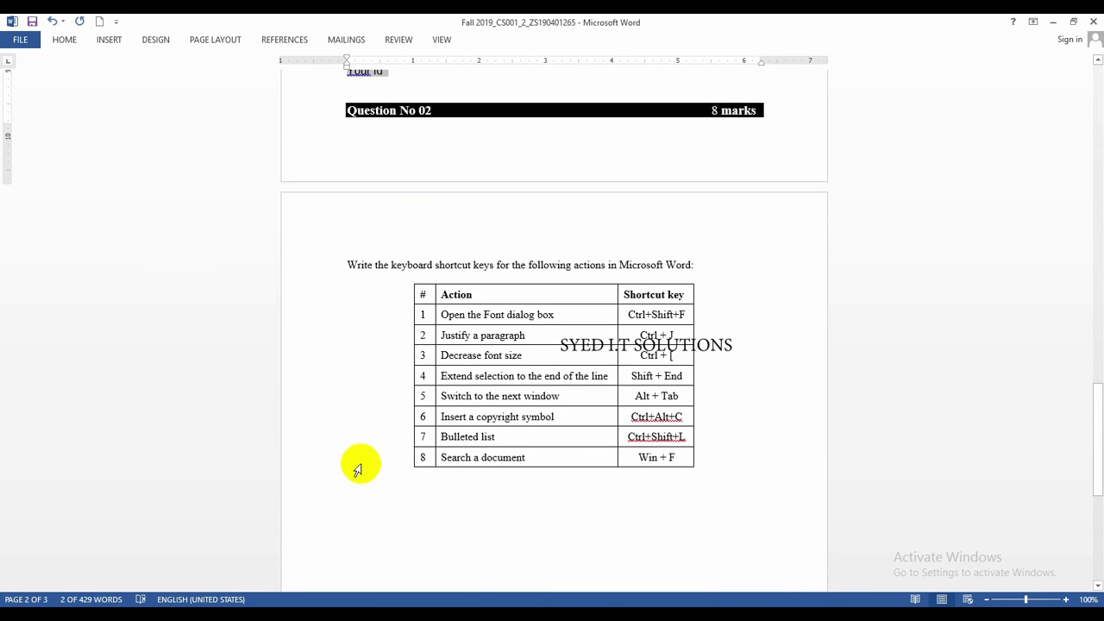
{"action": "left_click", "coordinate": [627, 314]}
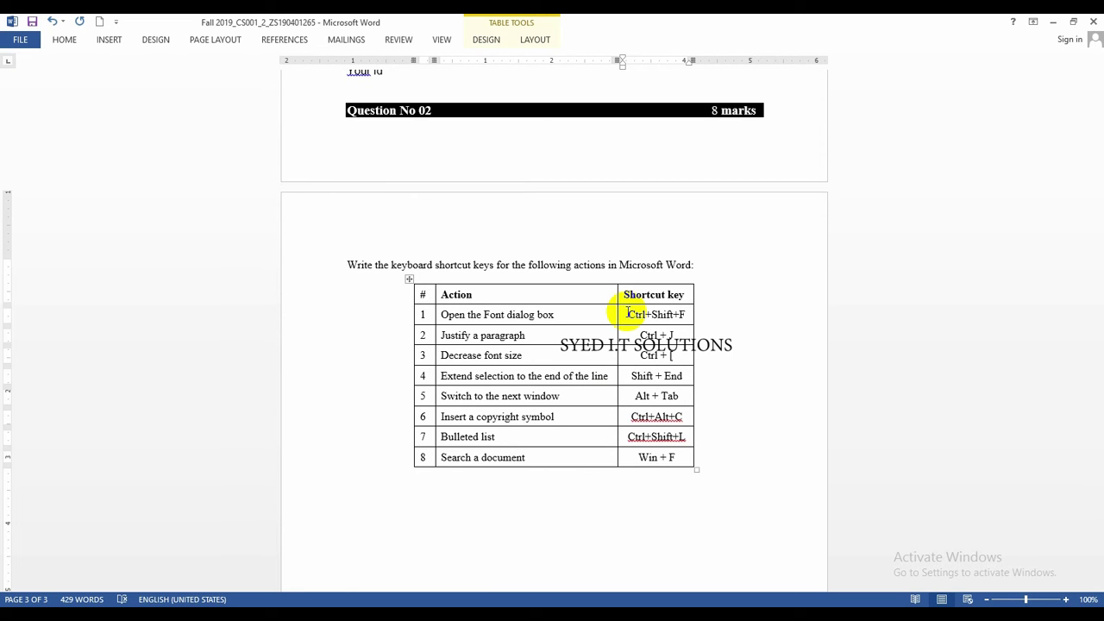
{"action": "key", "text": "ctrl+shift+f"}
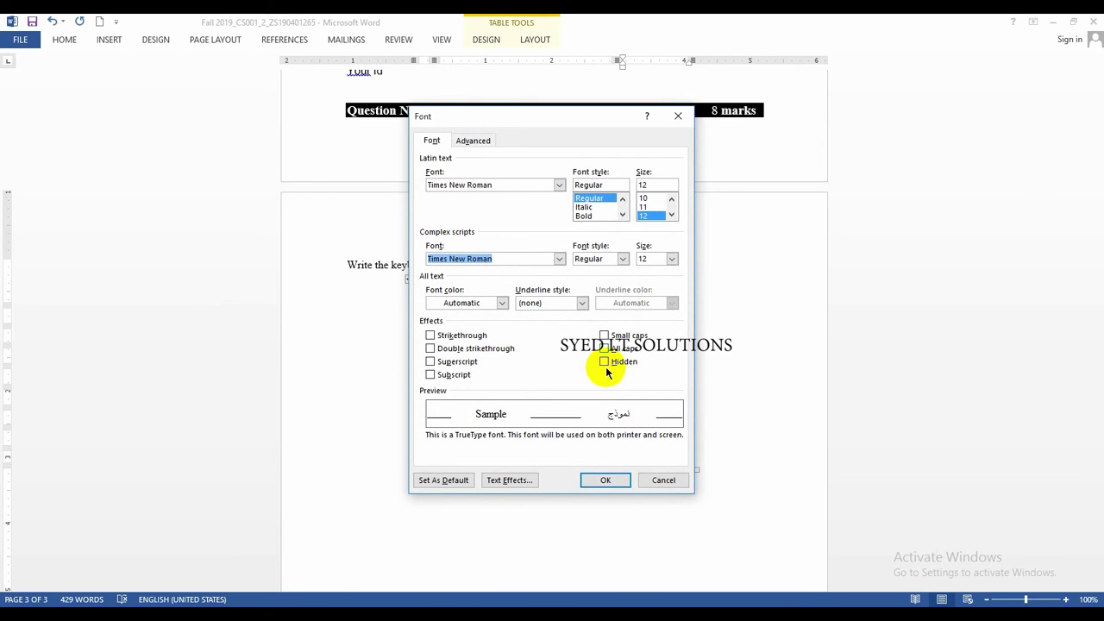
{"action": "left_click", "coordinate": [660, 480]}
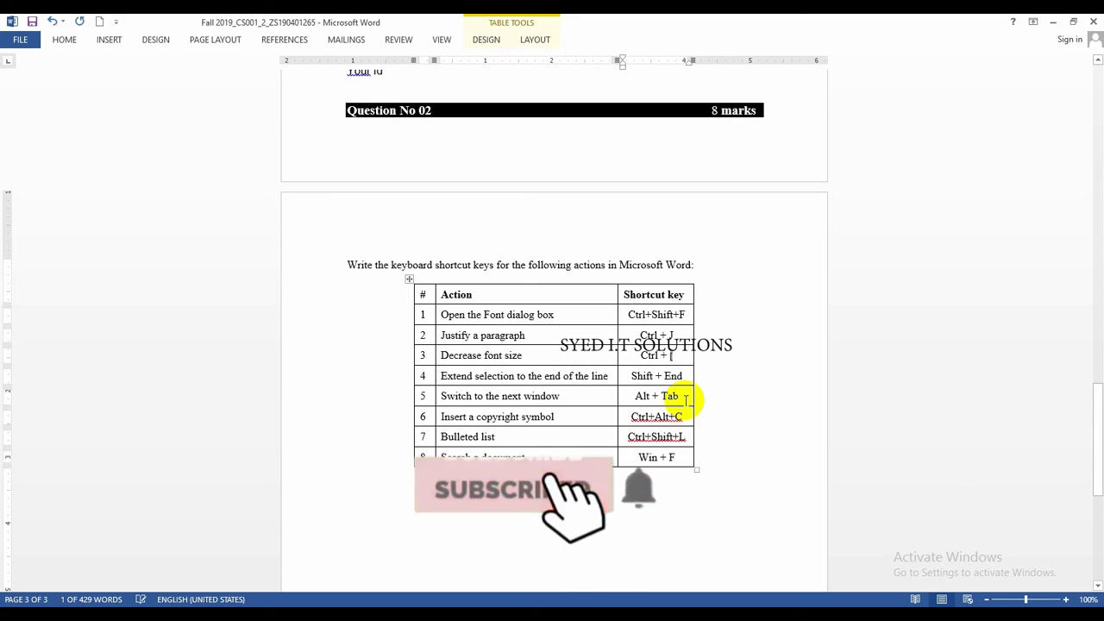
Extend the selection from the start of row 4's action text to the end of the line.
{"action": "left_click", "coordinate": [63, 39]}
{"action": "left_click", "coordinate": [785, 429]}
{"action": "left_click", "coordinate": [528, 377]}
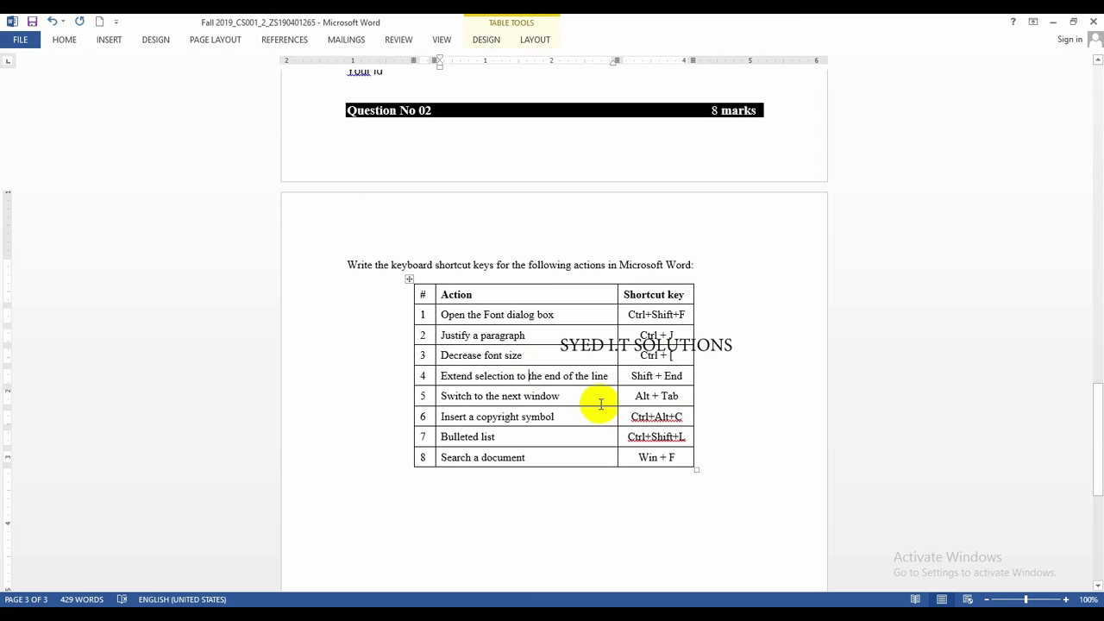
{"action": "left_click", "coordinate": [439, 377]}
{"action": "left_click", "coordinate": [443, 377]}
{"action": "left_click", "coordinate": [443, 377]}
{"action": "double_click", "coordinate": [443, 377]}
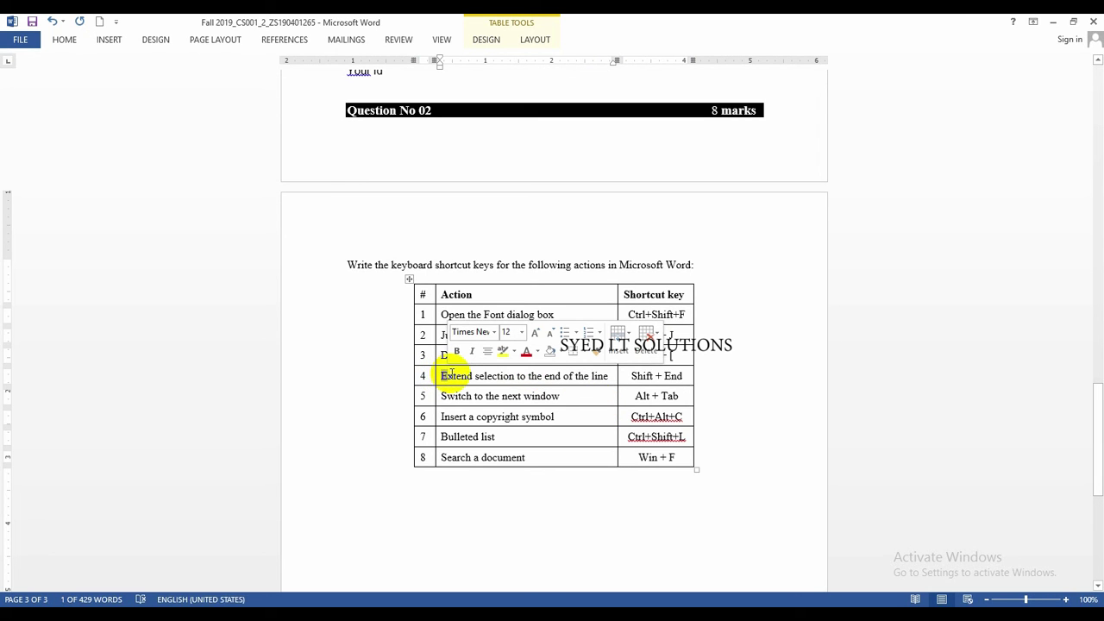
{"action": "key", "text": "shift+End"}
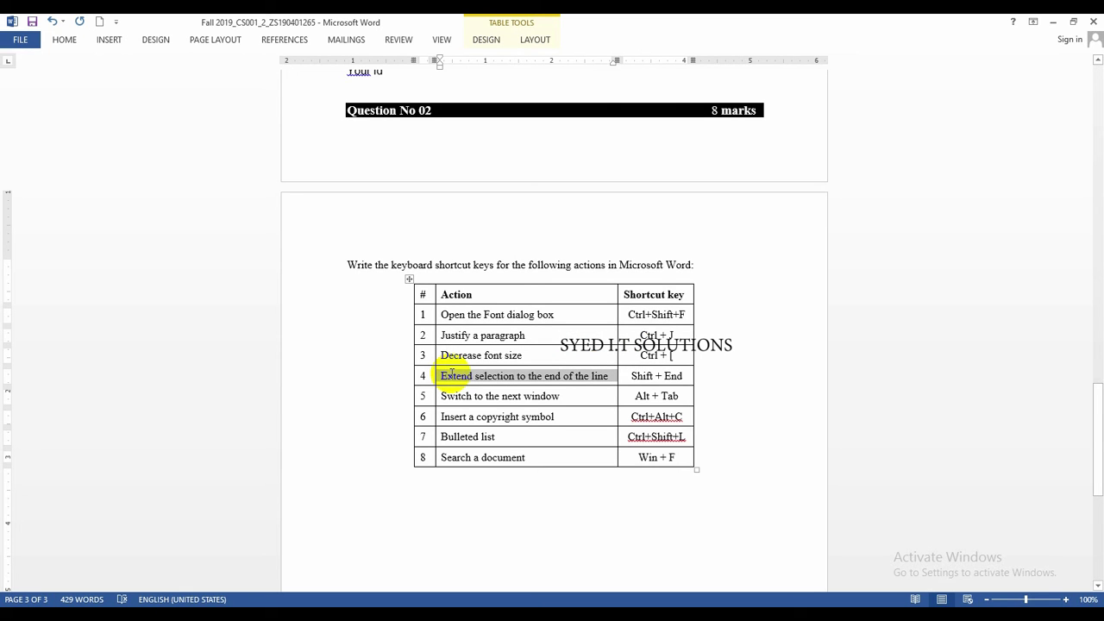
Switch to the next open window and return to the shortcut table in the Word document.
{"action": "left_click", "coordinate": [653, 376]}
{"action": "scroll", "coordinate": [619, 374], "scroll_direction": "down", "scroll_amount": 1}
{"action": "scroll", "coordinate": [619, 373], "scroll_direction": "down", "scroll_amount": 1}
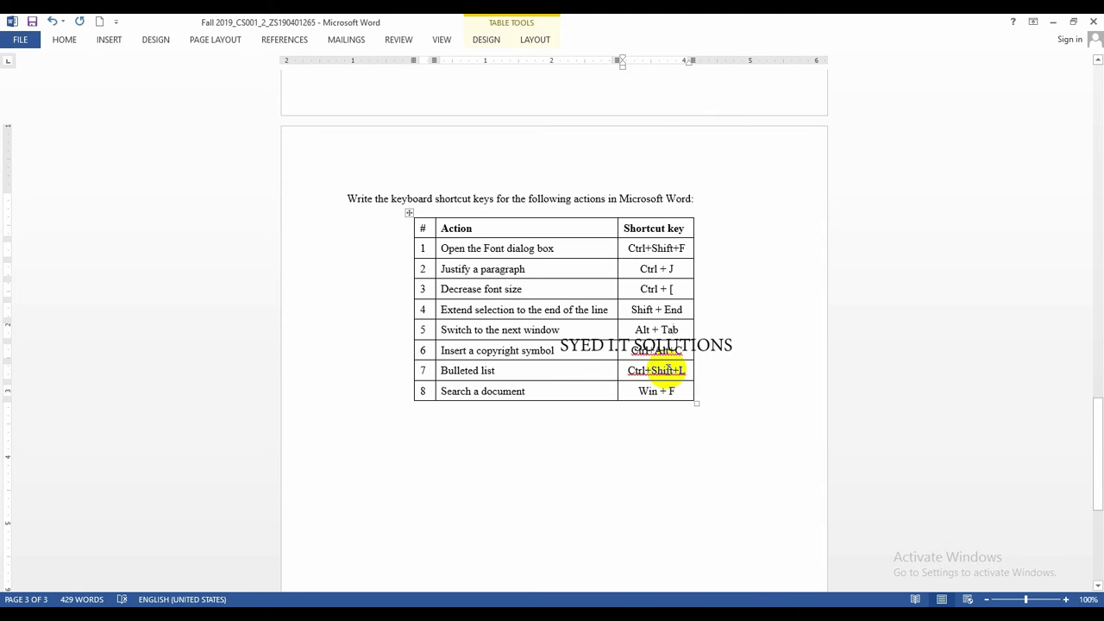
{"action": "key", "text": "alt+Tab"}
{"action": "key", "text": "alt+Tab"}
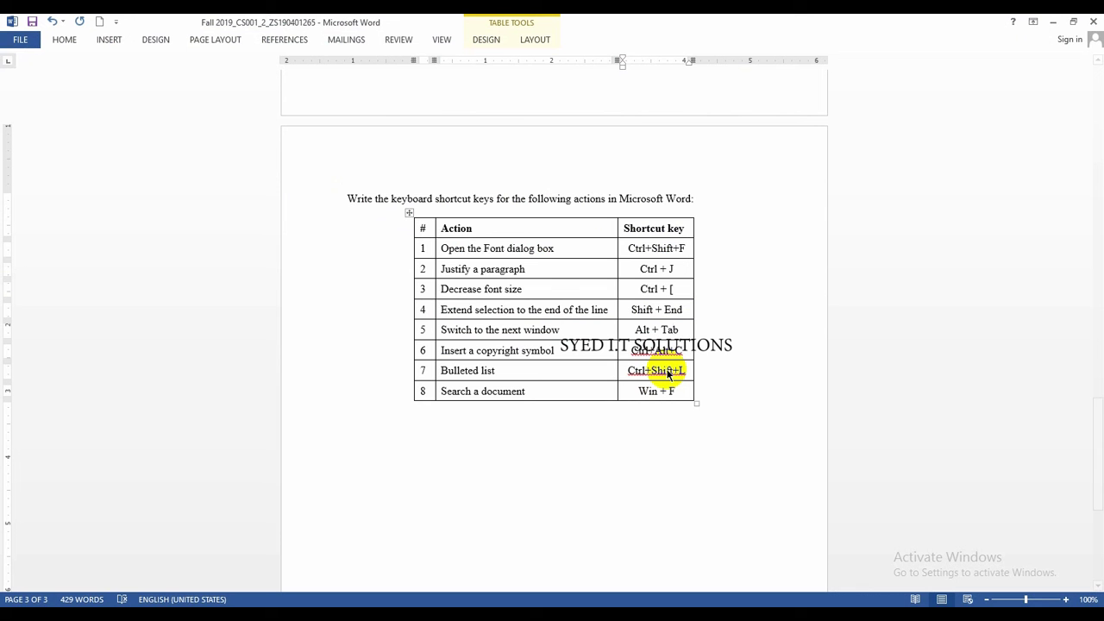
Try inserting a copyright symbol (©) after row 6's action text and applying a bulleted list to row 7's "Bulleted list" text.
{"action": "left_click", "coordinate": [568, 349]}
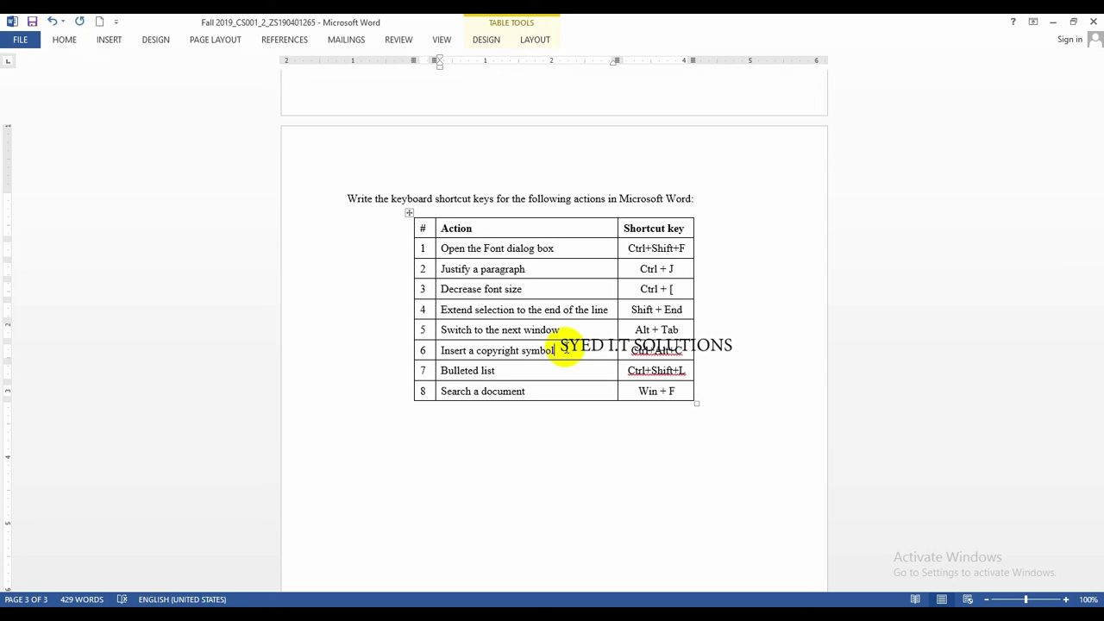
{"action": "key", "text": "ctrl+z"}
{"action": "key", "text": "ctrl+alt+c"}
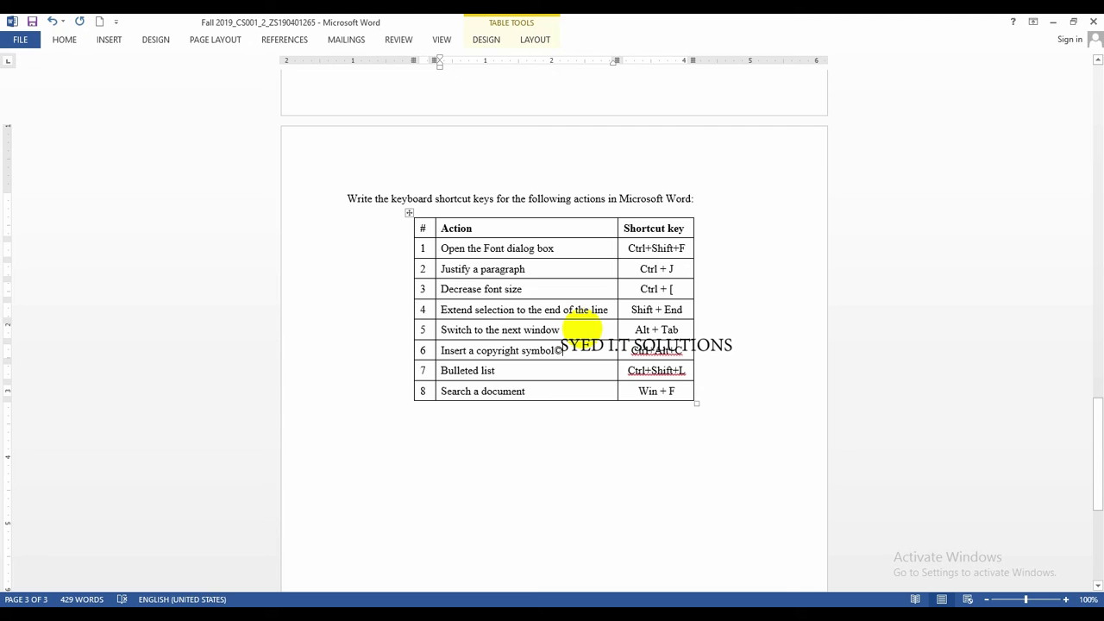
{"action": "left_click", "coordinate": [597, 373]}
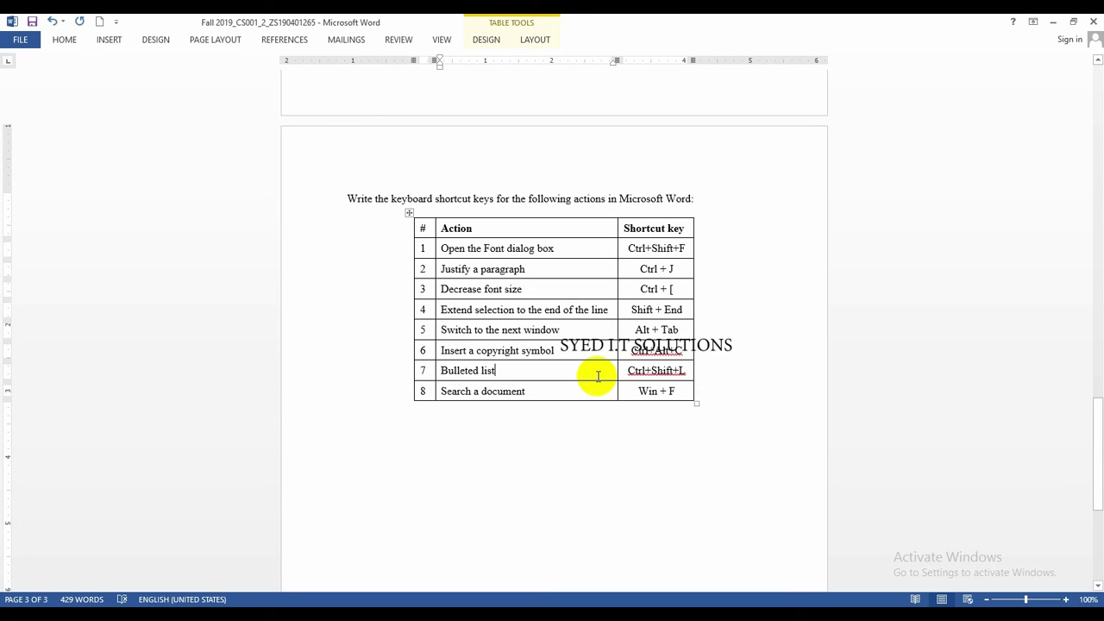
{"action": "key", "text": "ctrl+shift+l"}
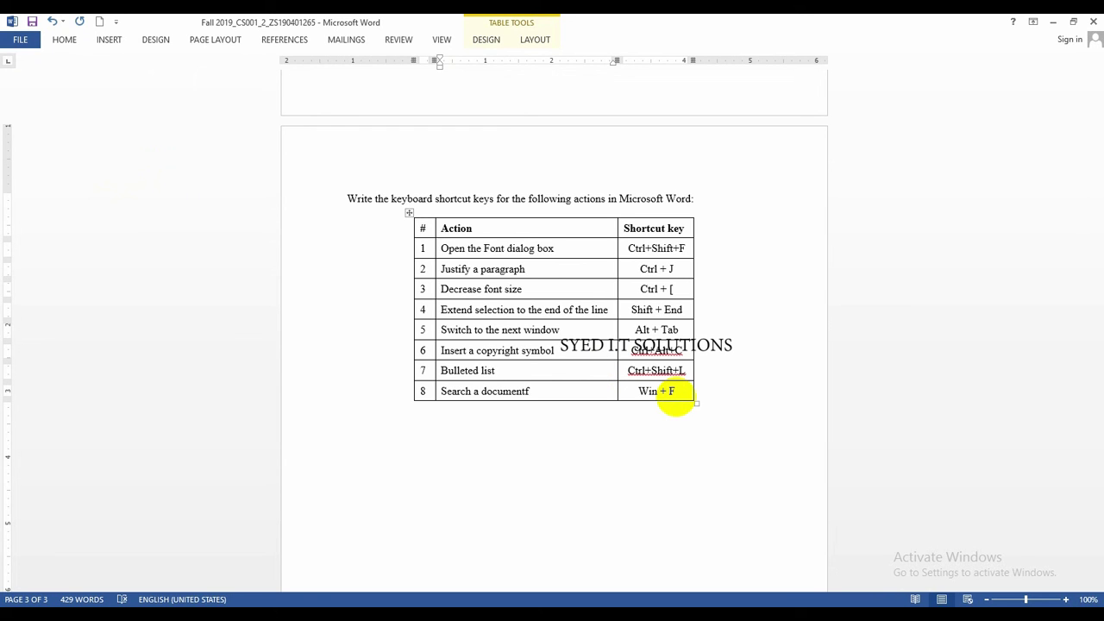
Remove the stray "f" after "Search a document" in row 8 and set that row's shortcut key to Ctrl + F.
{"action": "key", "text": "BackSpace"}
{"action": "key", "text": "shift+Home"}
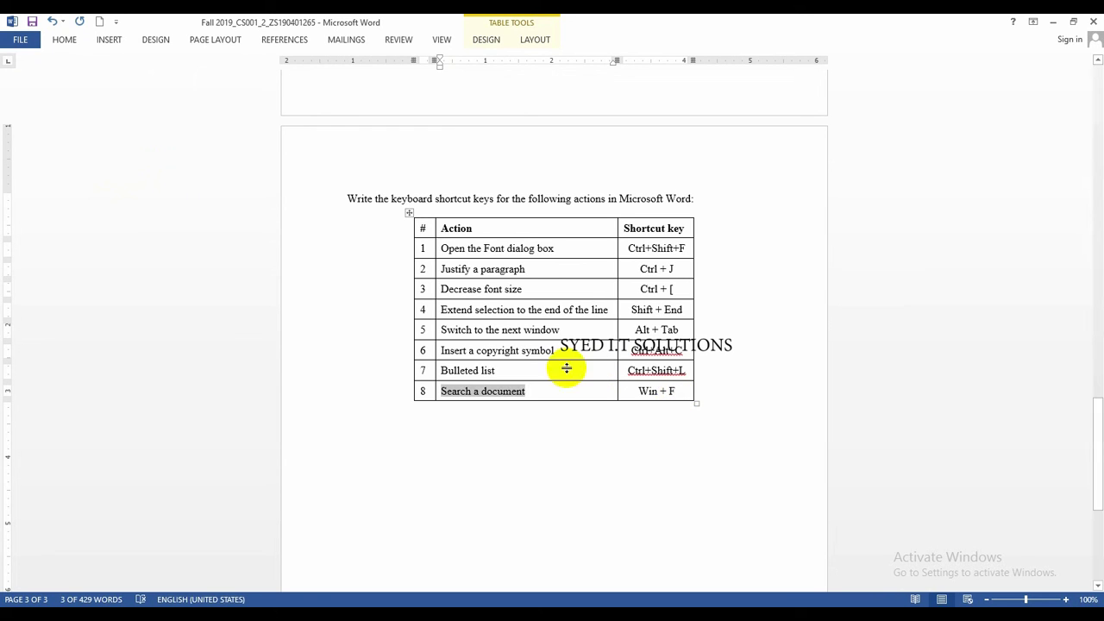
{"action": "left_click", "coordinate": [549, 393]}
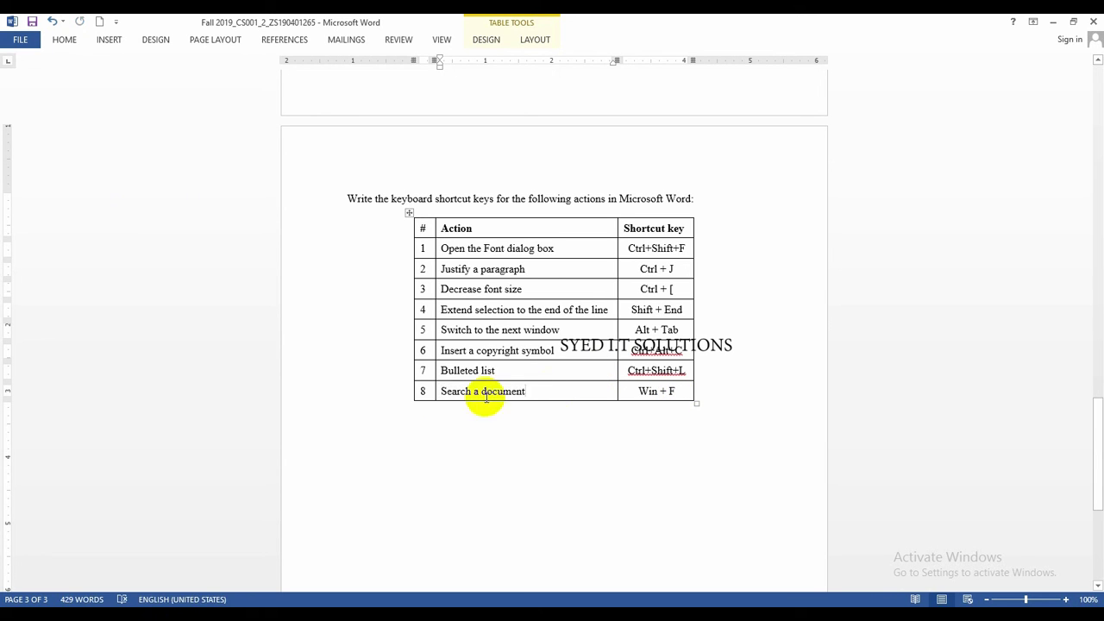
{"action": "double_click", "coordinate": [647, 392]}
{"action": "type", "text": "Ctrl"}
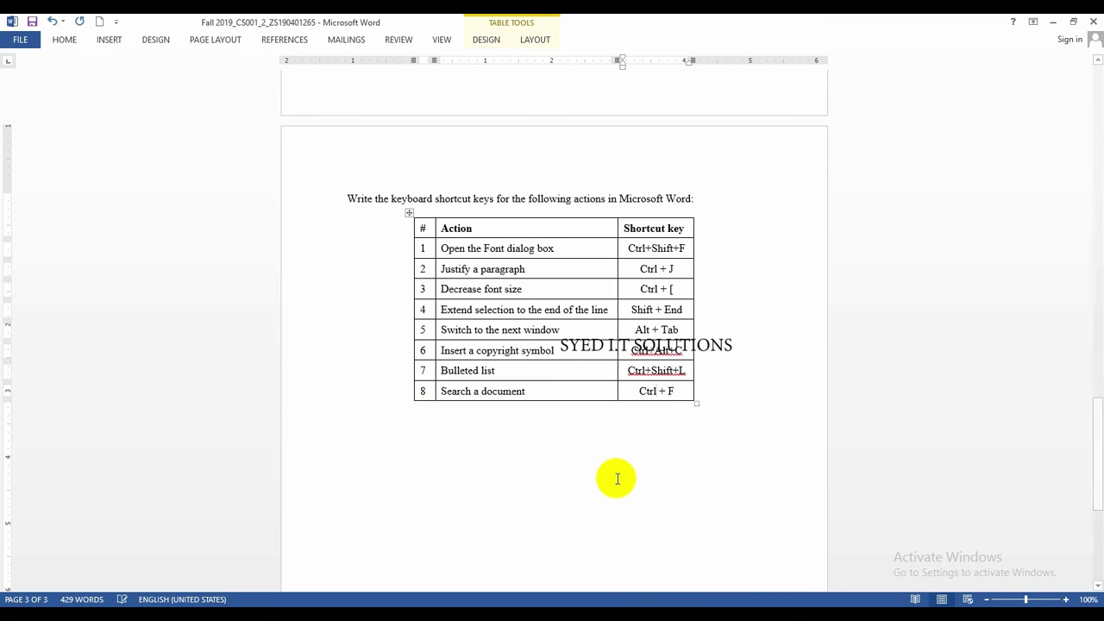
Show the document search pane, close it without searching, and review the completed shortcut table.
{"action": "key", "text": "ctrl+f"}
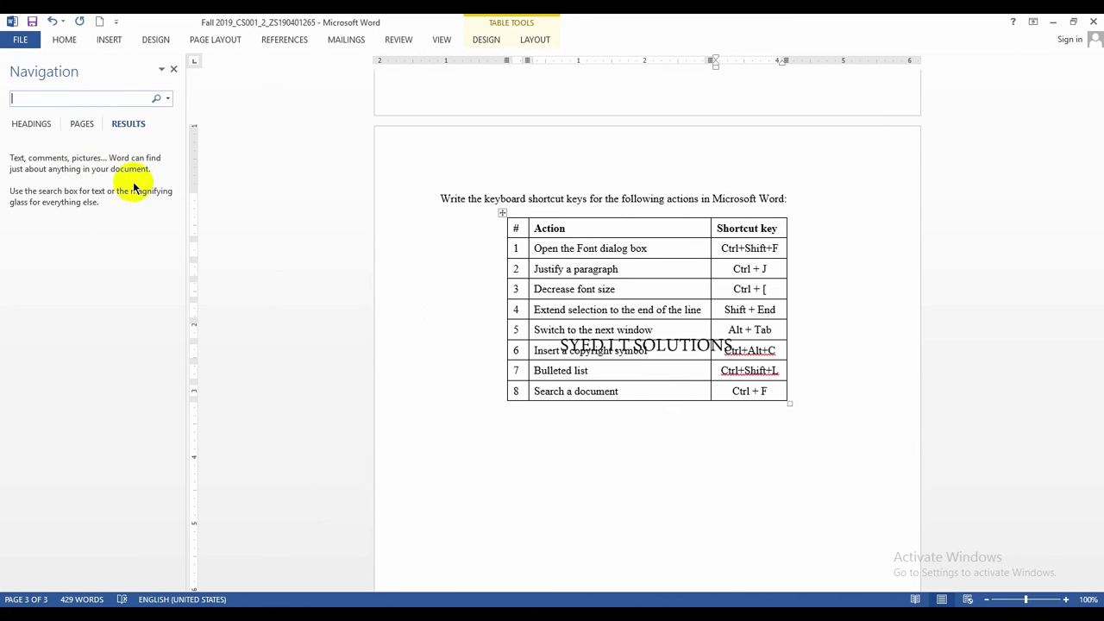
{"action": "left_click", "coordinate": [172, 69]}
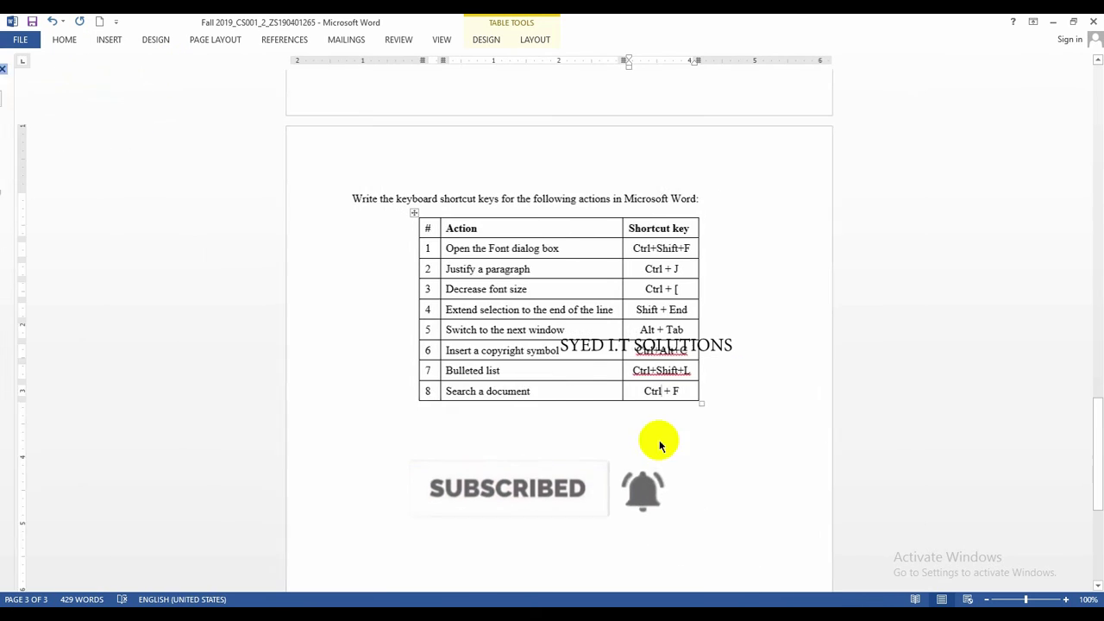
{"action": "scroll", "coordinate": [633, 482], "scroll_direction": "down", "scroll_amount": 2}
{"action": "scroll", "coordinate": [633, 483], "scroll_direction": "up", "scroll_amount": 3}
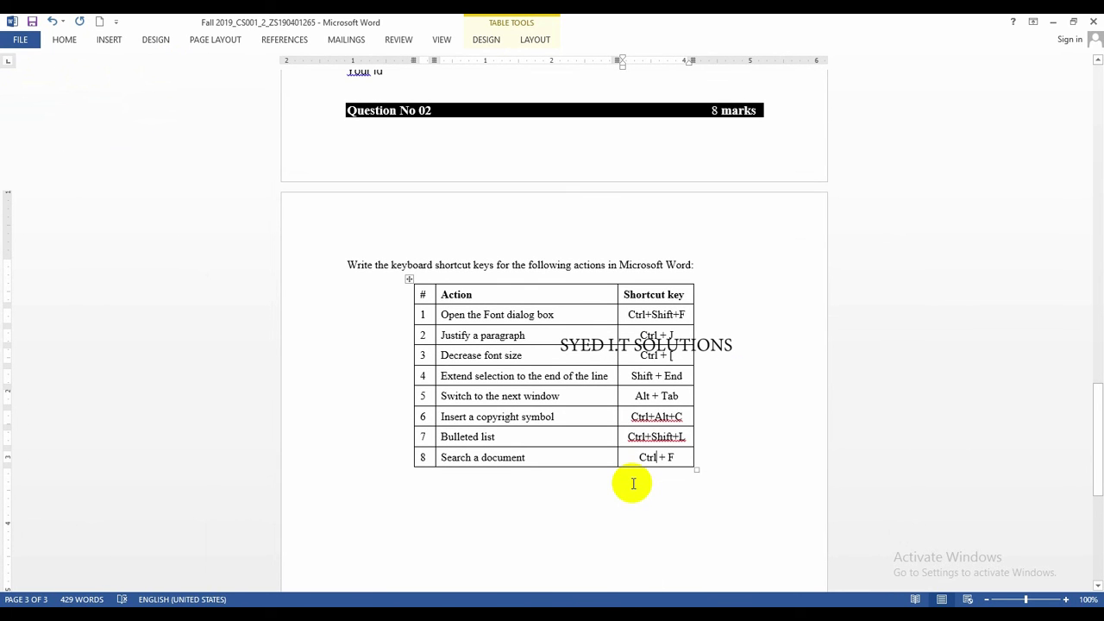